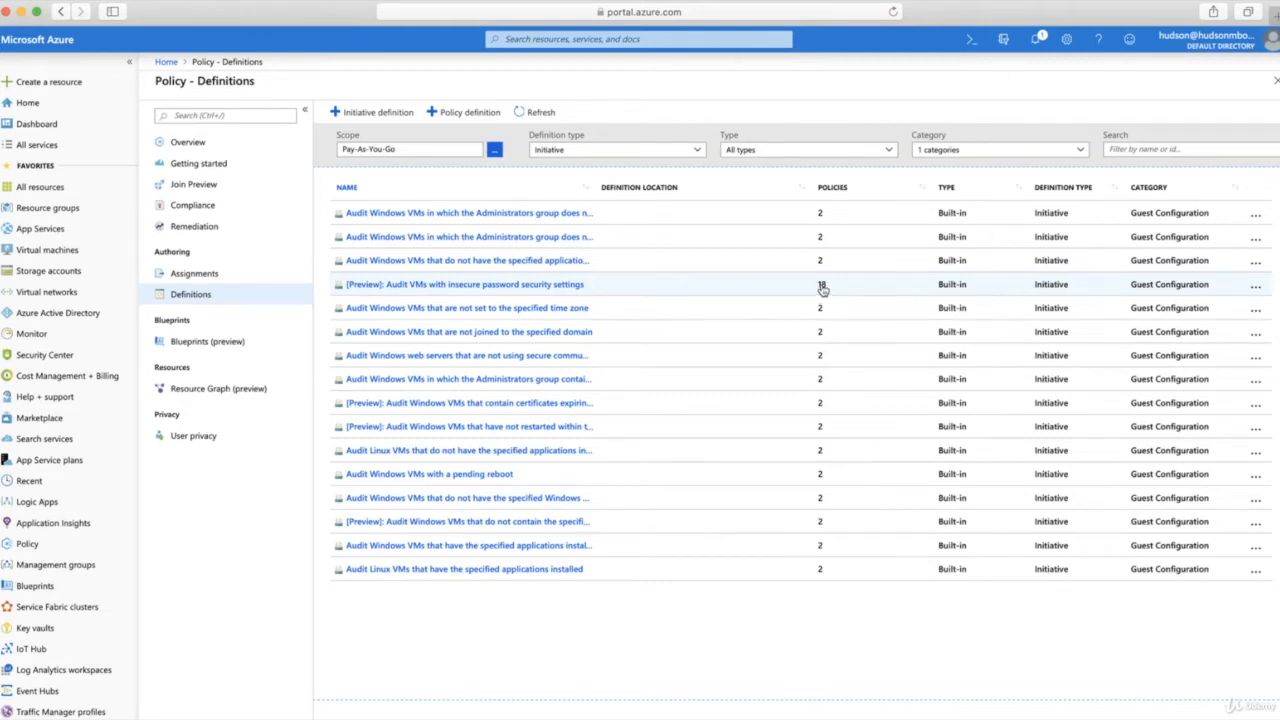
# Assign the "[Preview]: Audit VMs with insecure password security settings" initiative to the DevOps resource group in the Enterprise Architects management group's Pay-As-You-Go subscription.
pyautogui.click(822, 287)
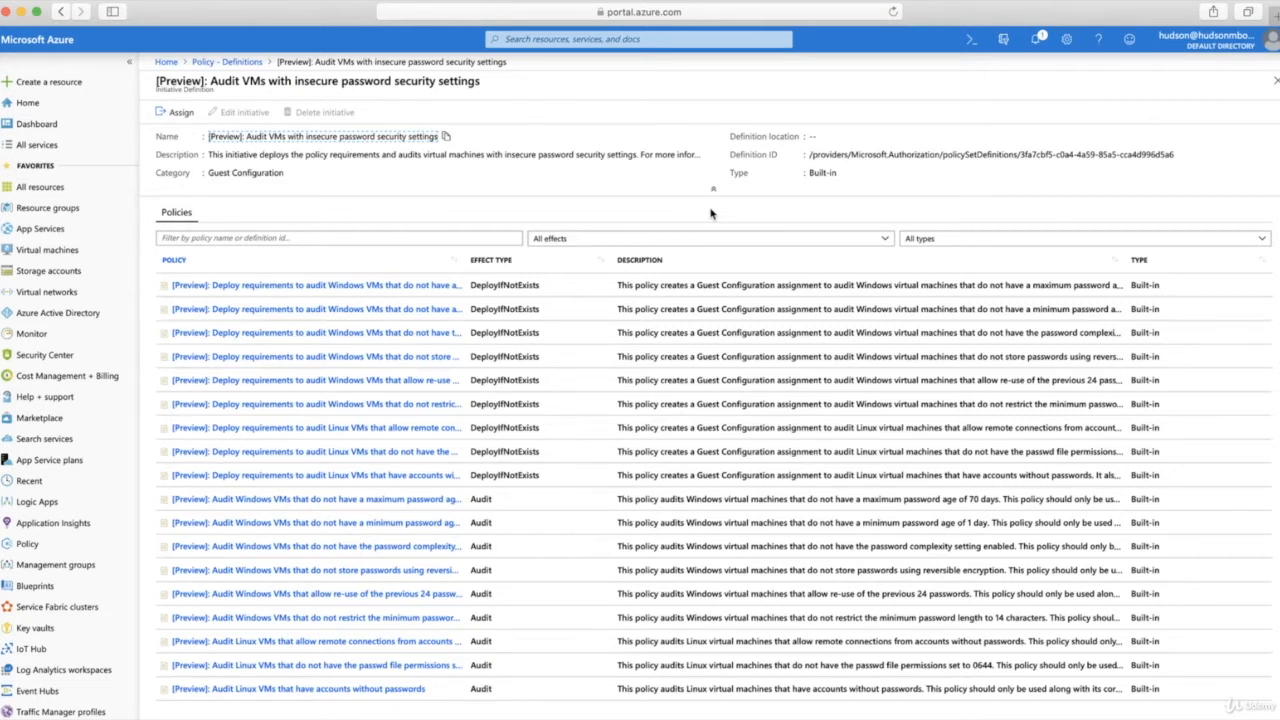
pyautogui.click(172, 113)
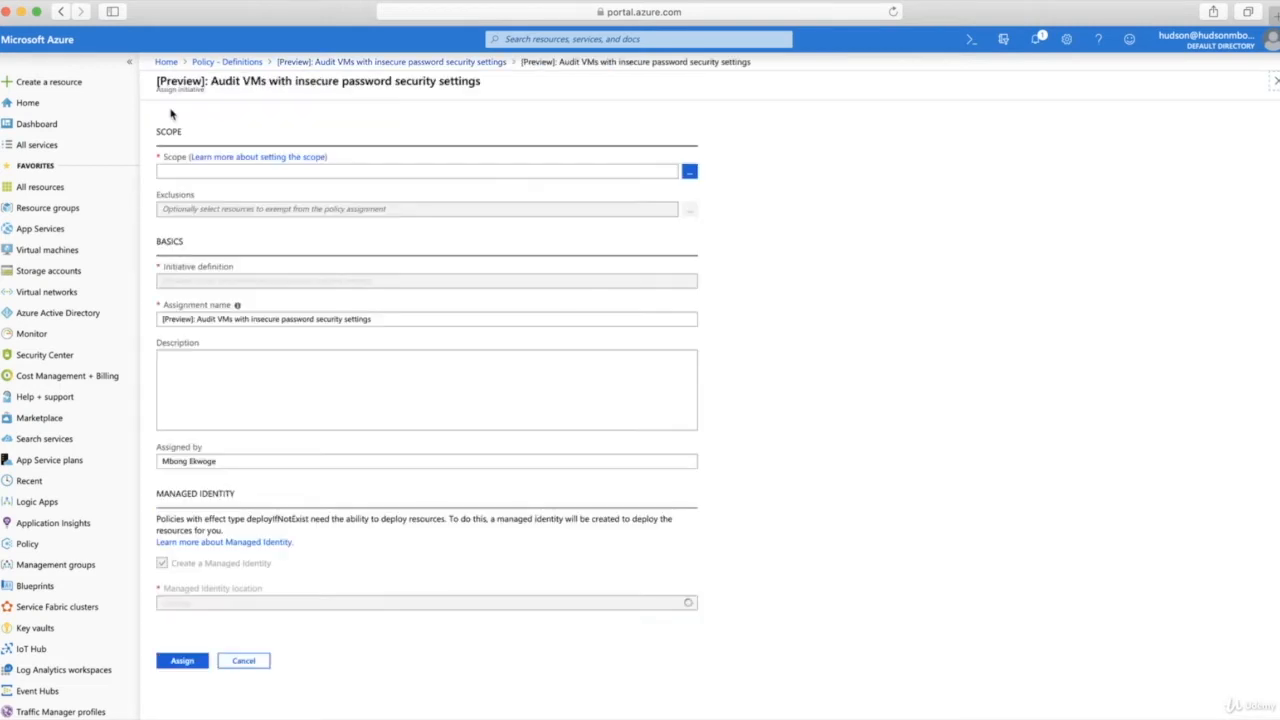
pyautogui.click(689, 171)
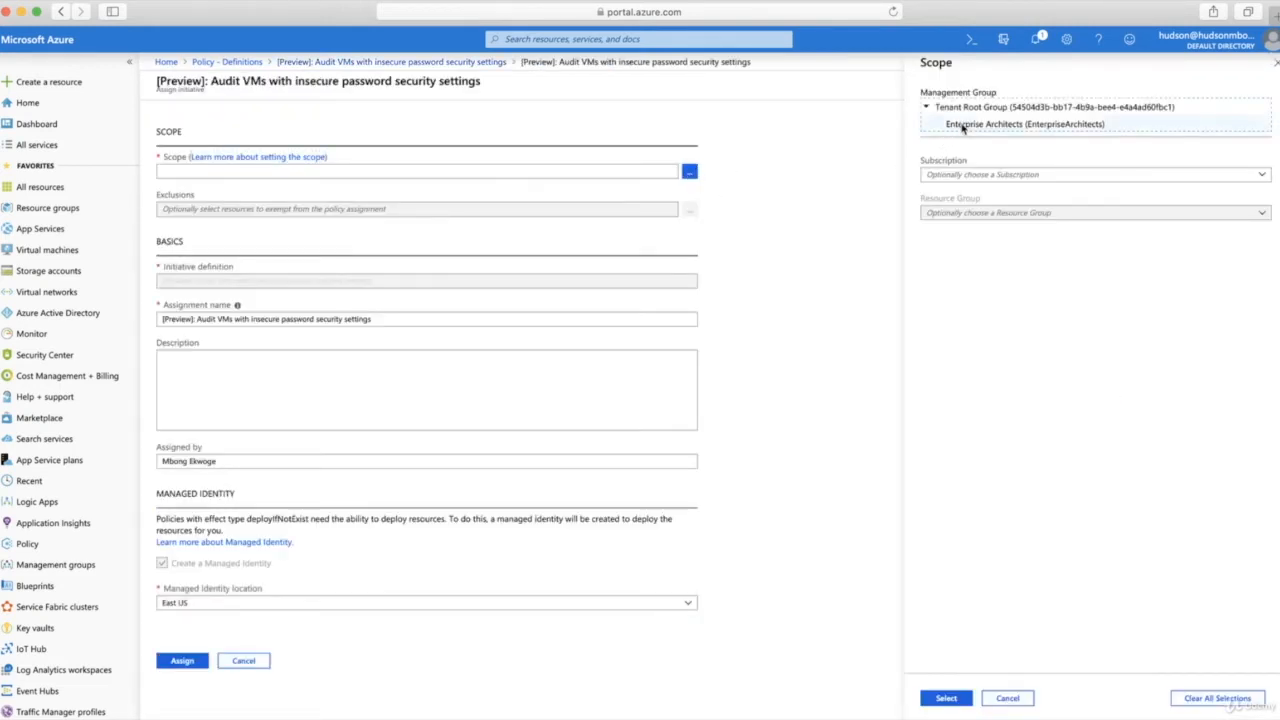
pyautogui.click(963, 125)
pyautogui.click(963, 174)
pyautogui.click(957, 192)
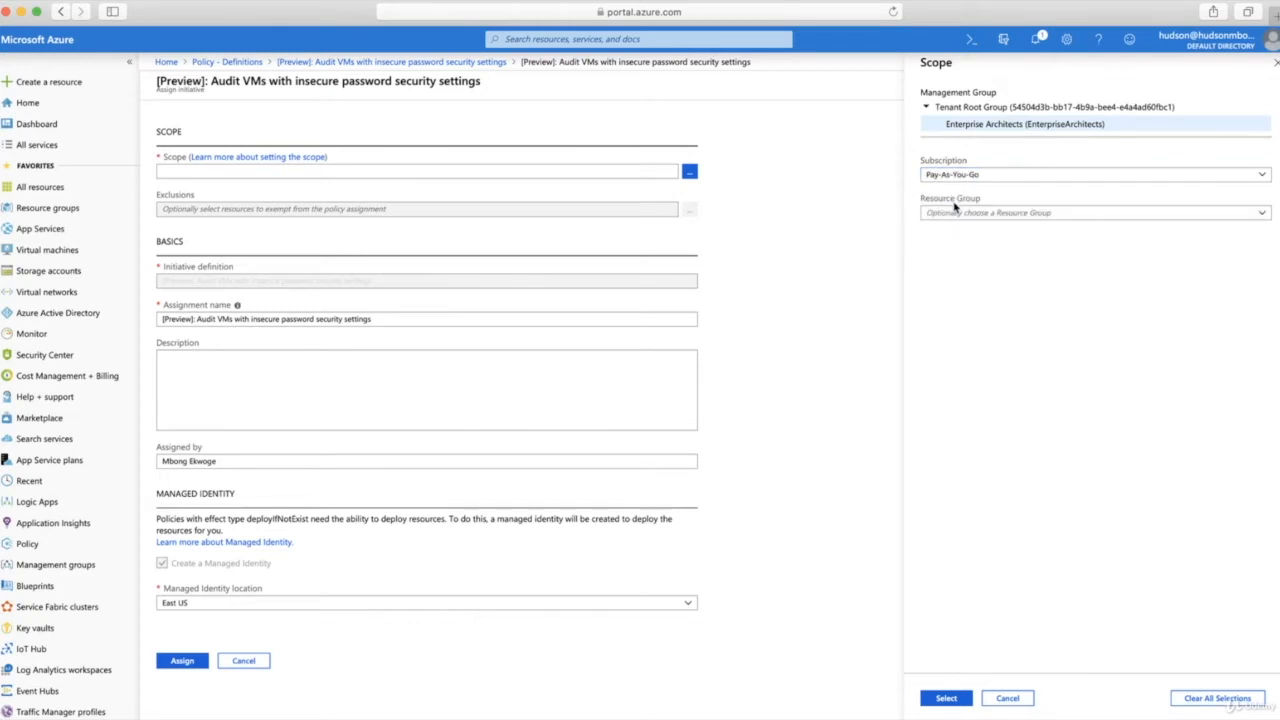
pyautogui.click(955, 210)
pyautogui.click(944, 236)
pyautogui.click(942, 697)
pyautogui.click(180, 661)
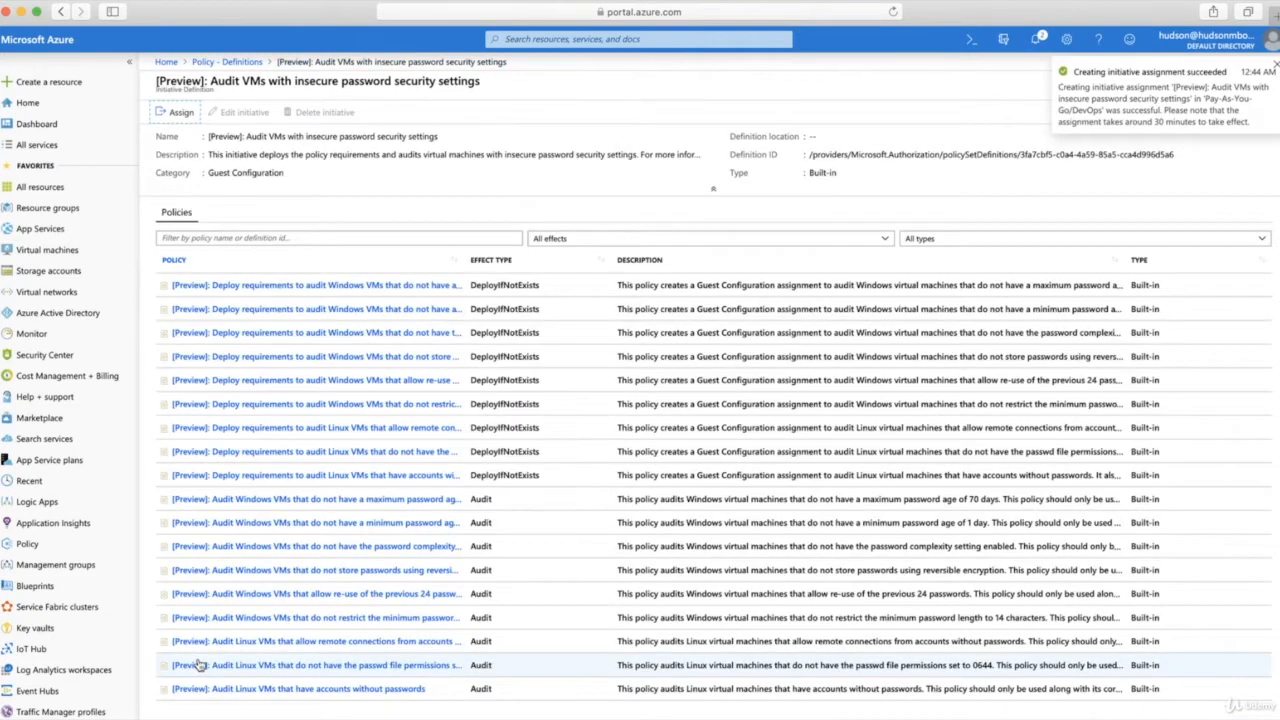
# Return to the policy definitions and open the policy compliance overview.
pyautogui.click(220, 62)
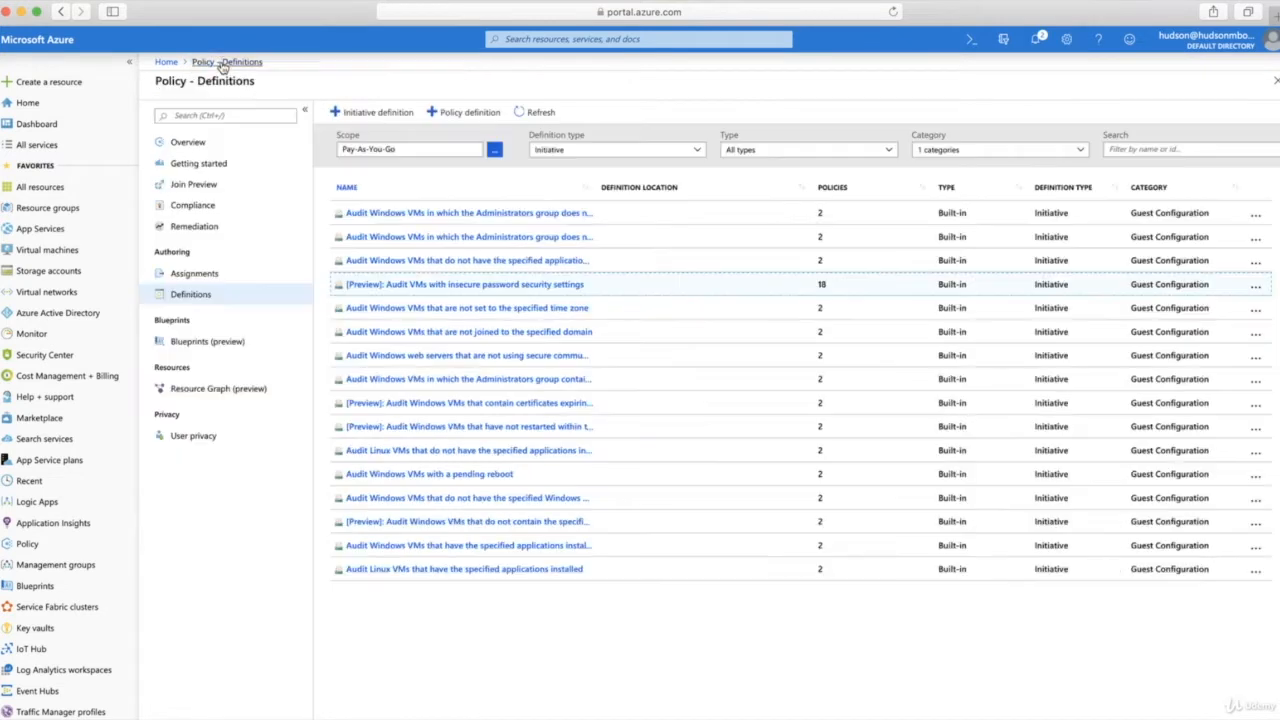
pyautogui.click(188, 207)
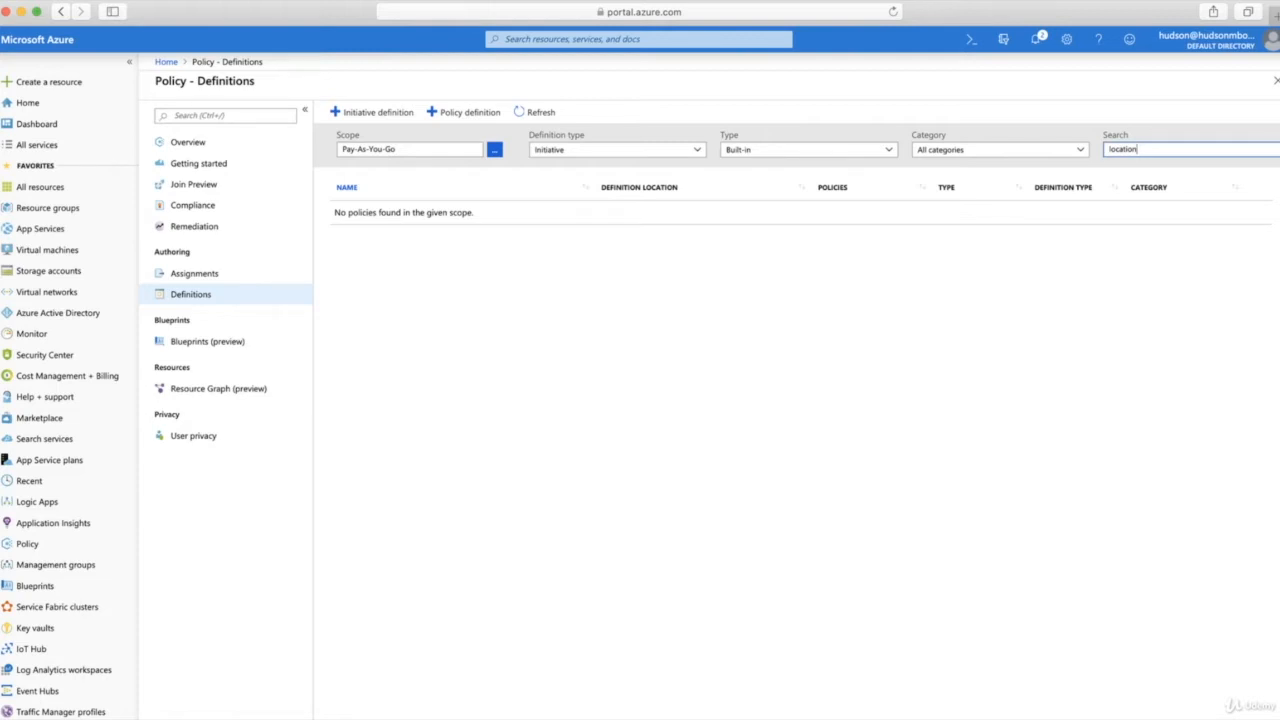
# Clear the "location" search filter from the list of built-in initiative definitions.
pyautogui.press('BackSpace')
pyautogui.press('BackSpace')
pyautogui.press('BackSpace')
pyautogui.press('BackSpace')
pyautogui.press('BackSpace')
pyautogui.press('BackSpace')
pyautogui.press('BackSpace')
pyautogui.press('BackSpace')
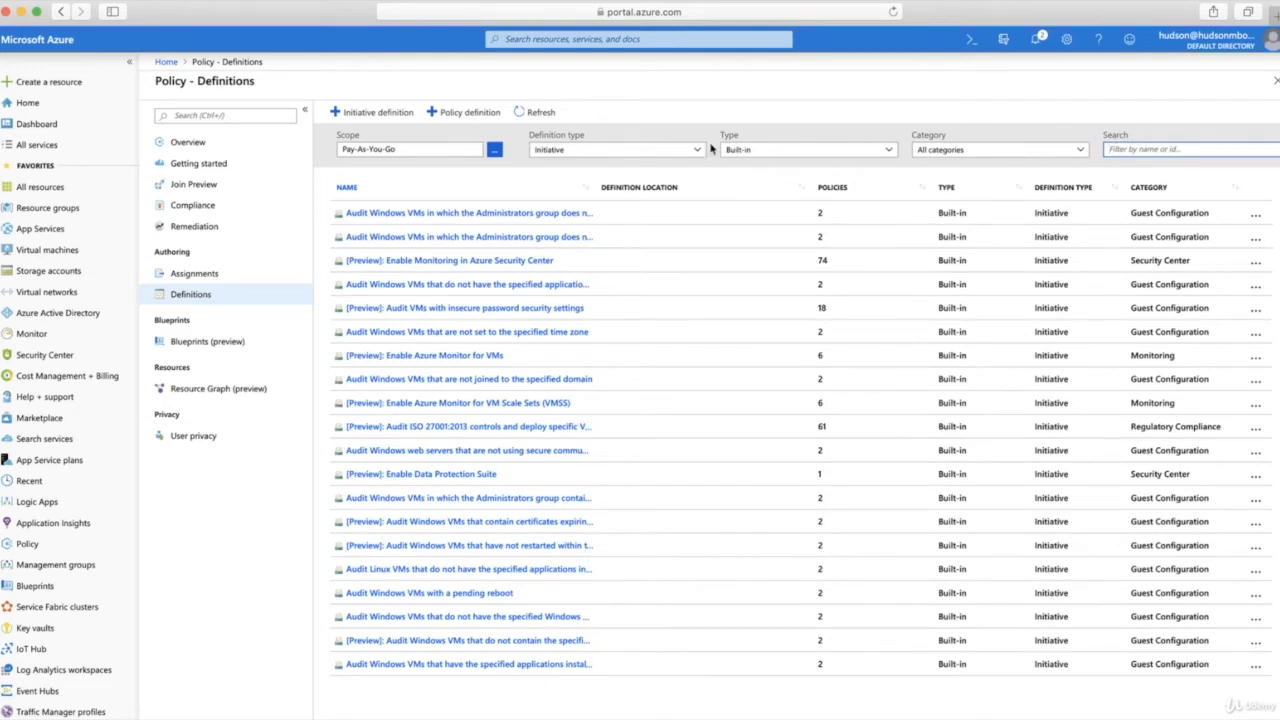
# Start a new initiative definition named "Geo-Restricted Location Initiative" in the existing category Compute.
pyautogui.click(400, 113)
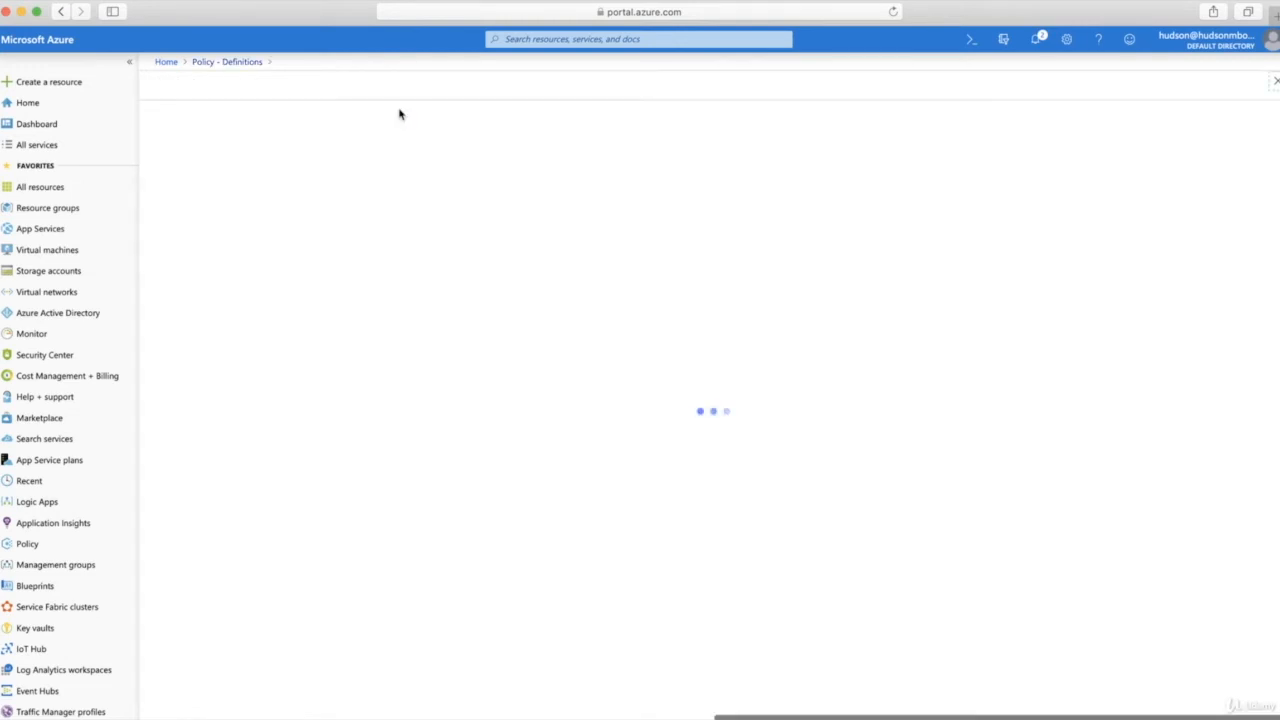
pyautogui.write('Ge')
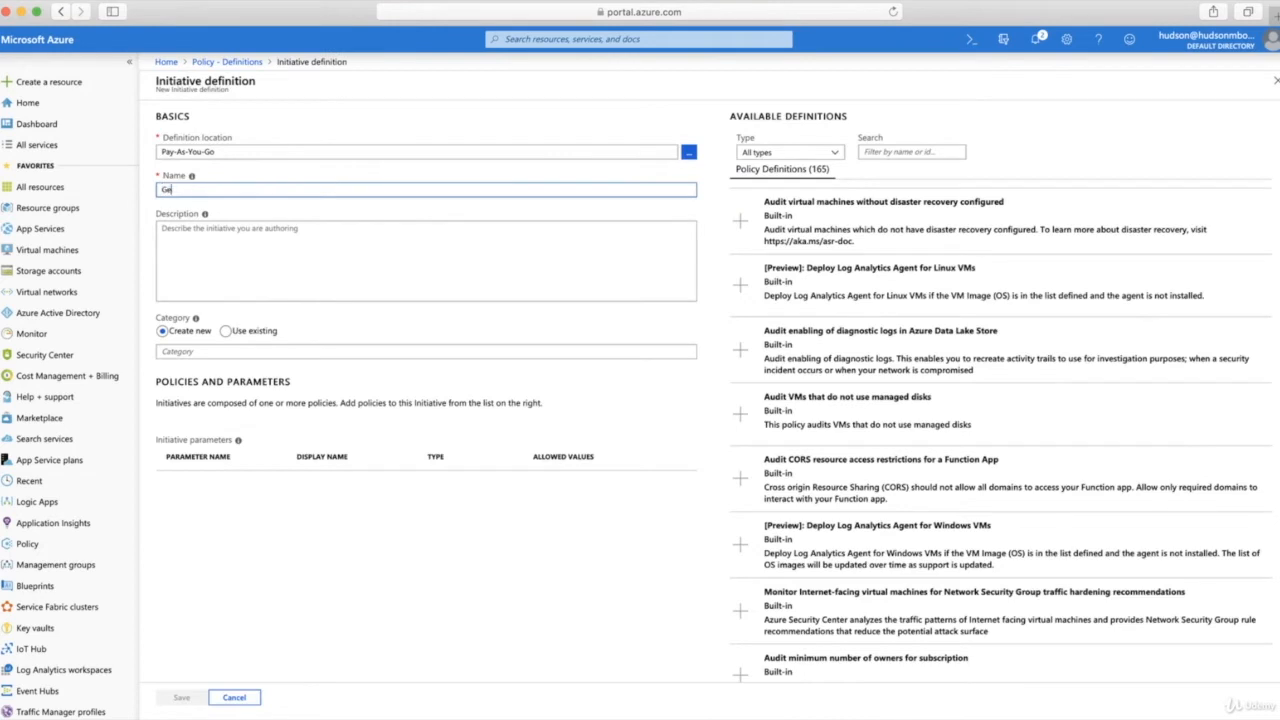
pyautogui.write('o-Restricted Location Initiative')
pyautogui.click(225, 333)
pyautogui.click(240, 352)
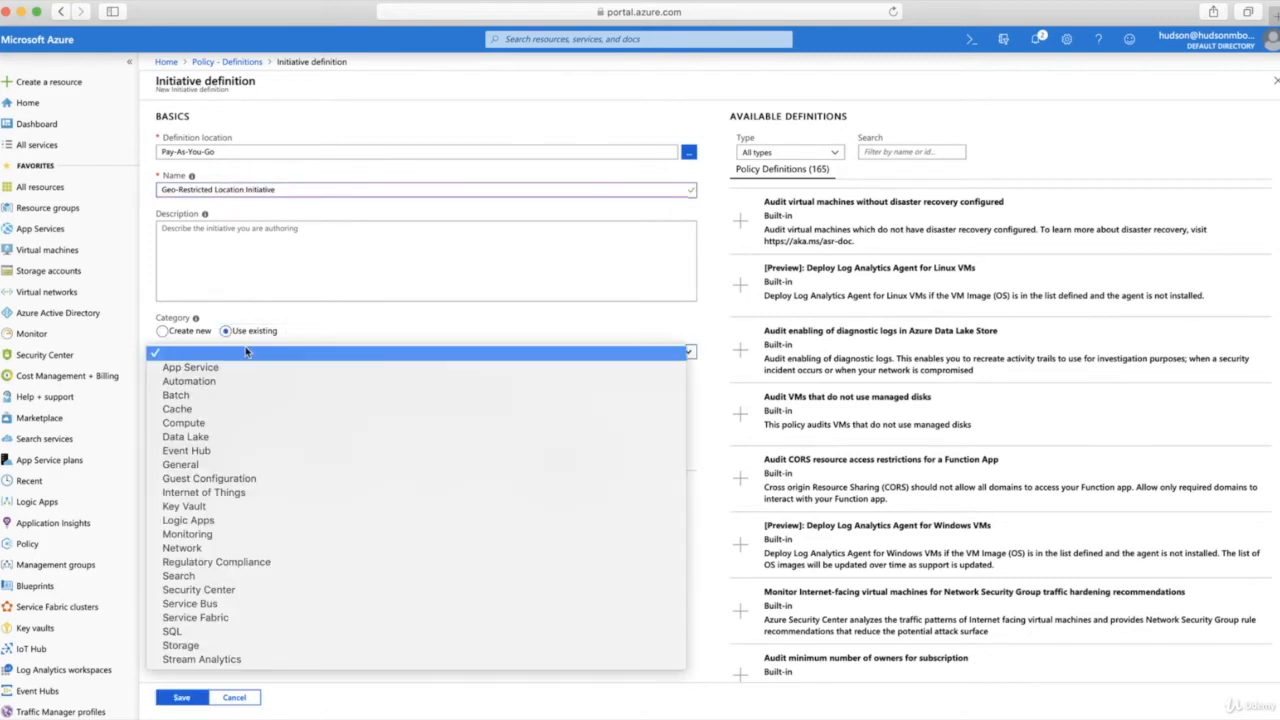
pyautogui.click(200, 423)
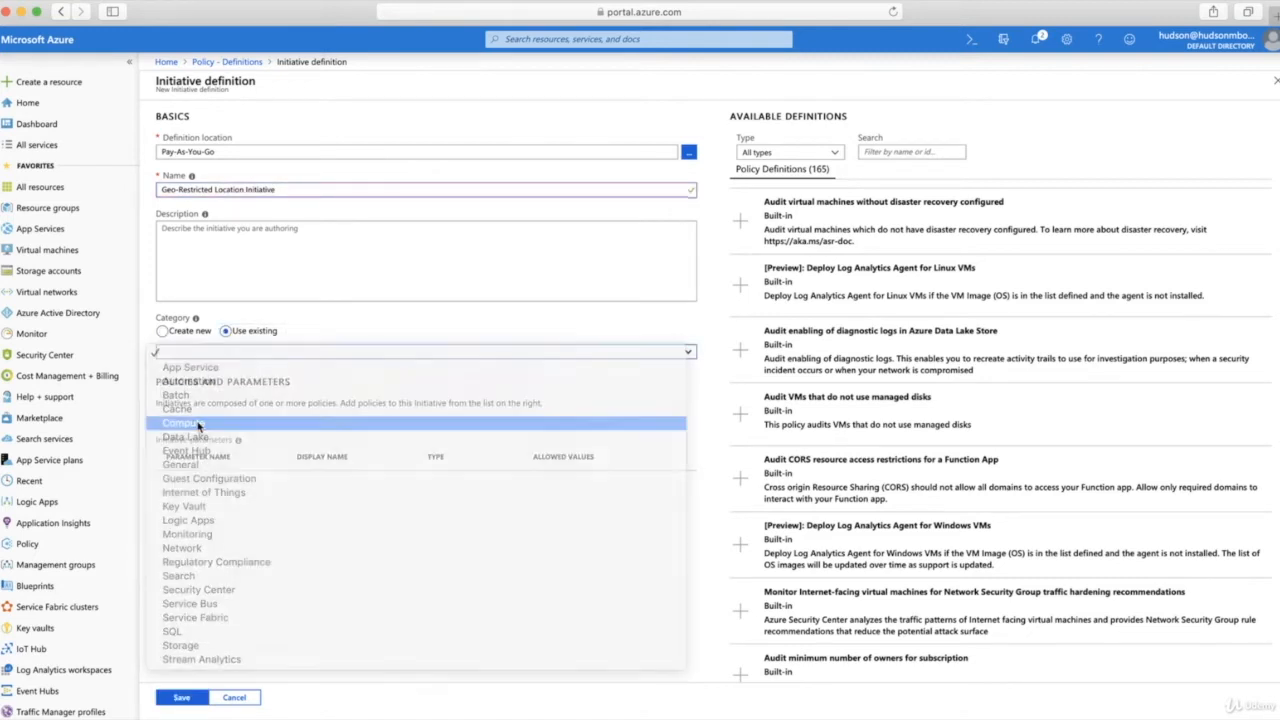
# Filter the available policies by "loca" and add the resource location audit, Allowed locations and Allowed locations for resource groups to the initiative.
pyautogui.click(868, 152)
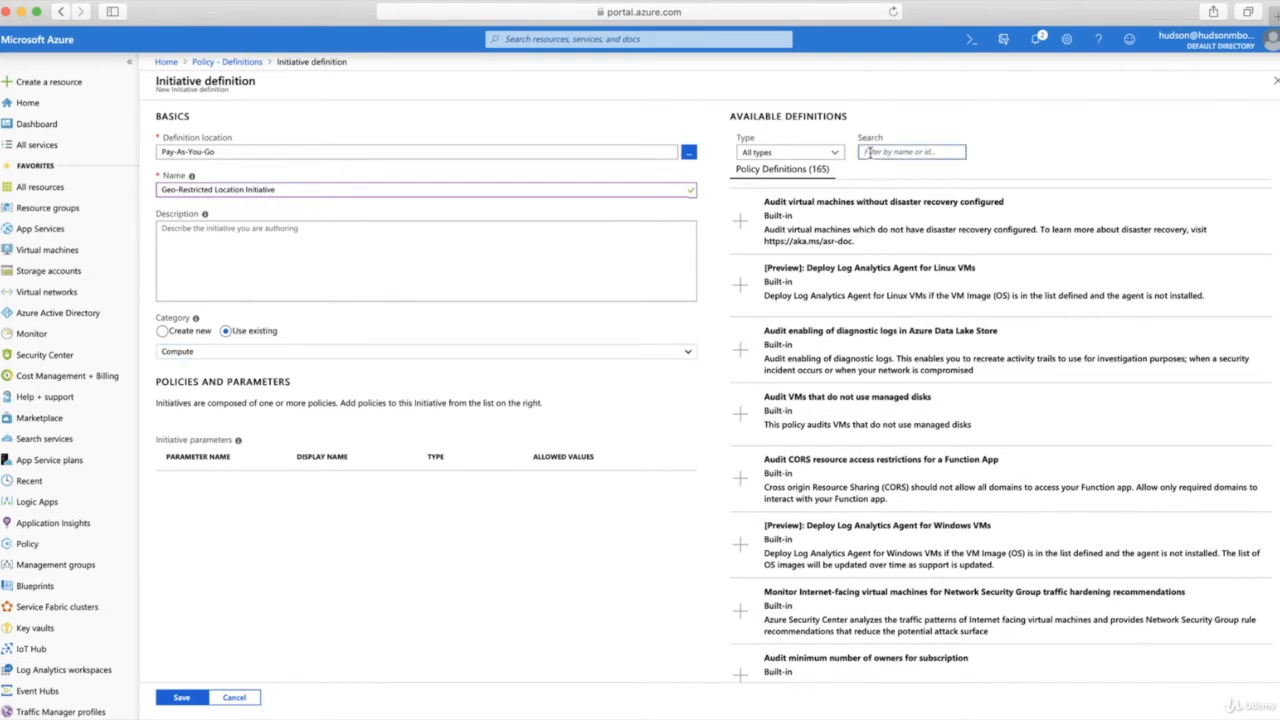
pyautogui.write('loca')
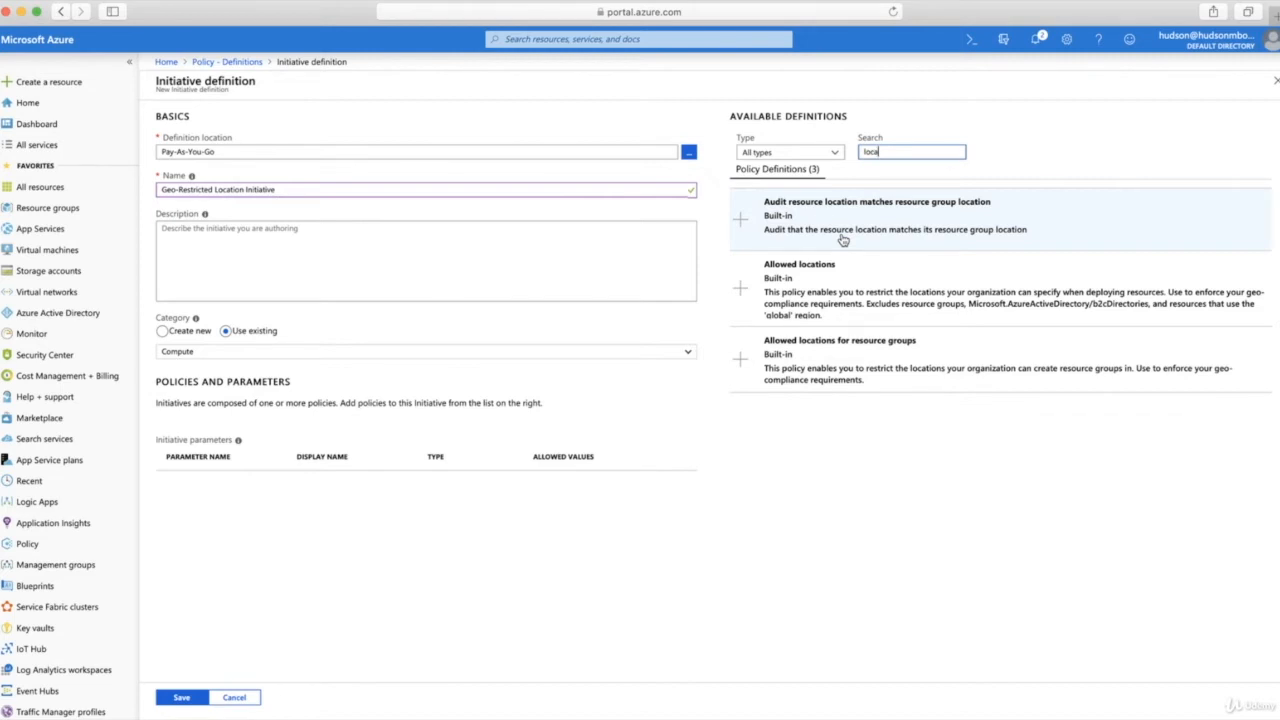
pyautogui.click(744, 225)
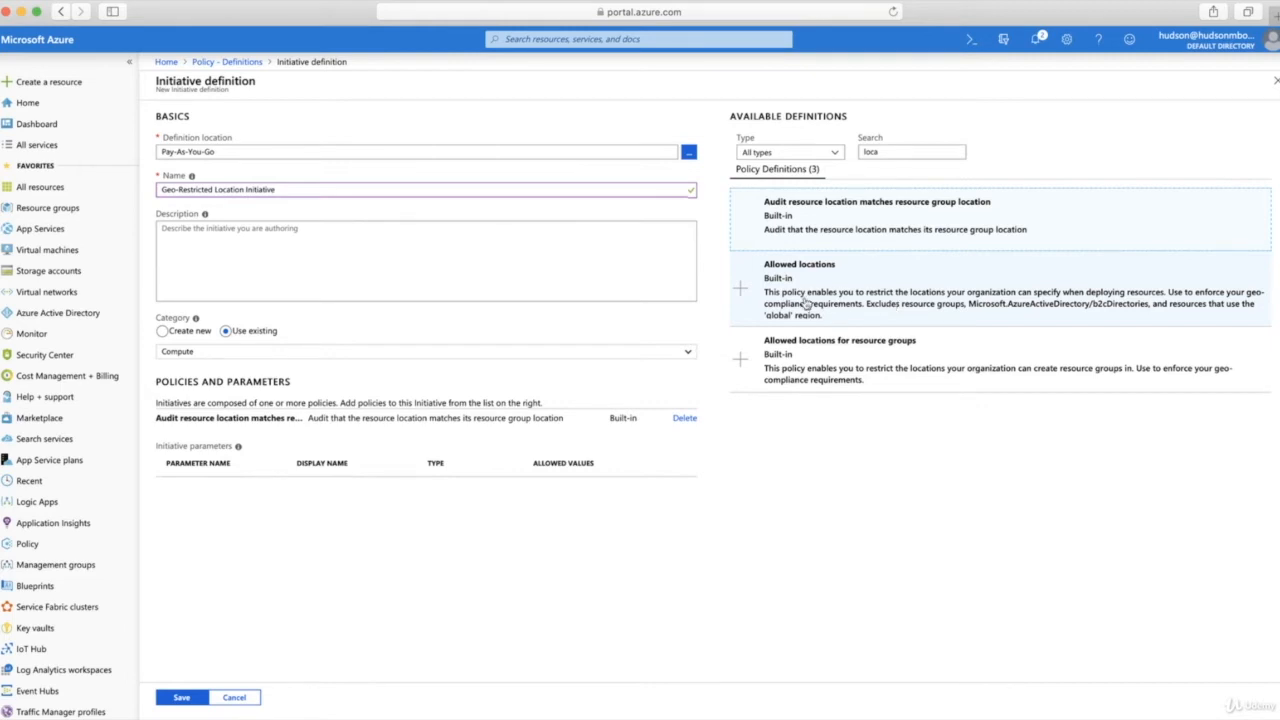
pyautogui.click(742, 293)
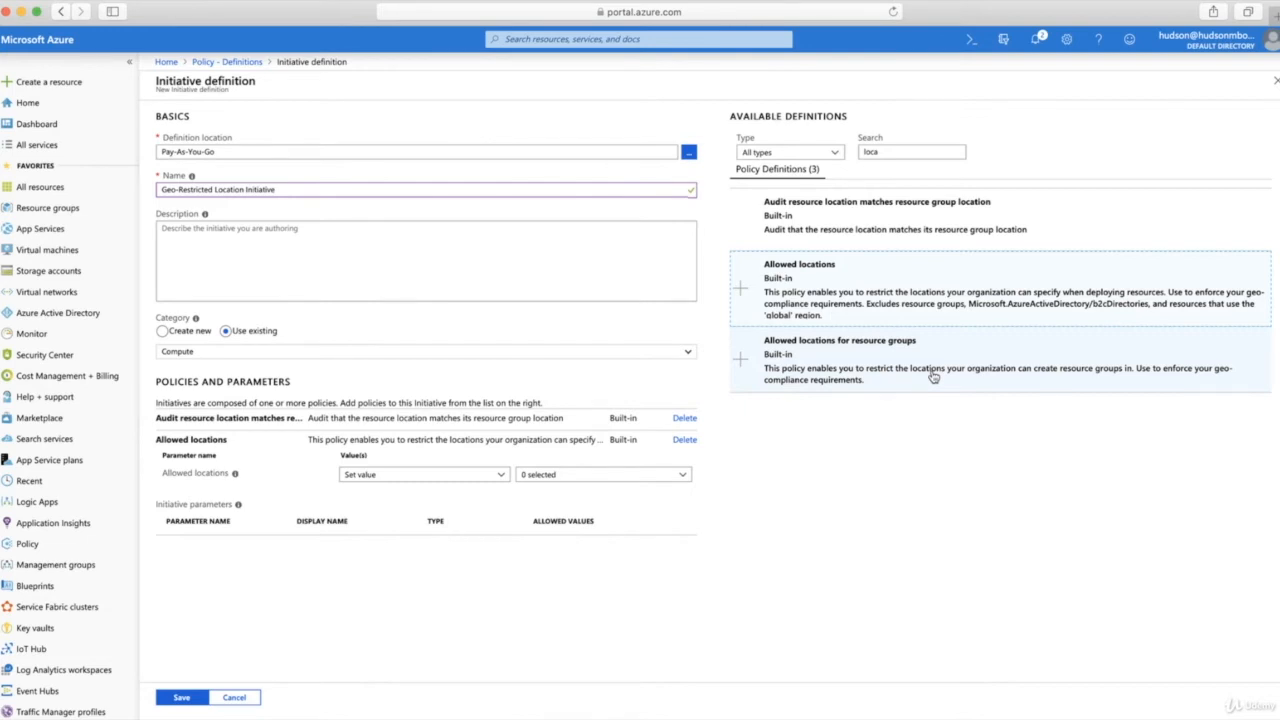
pyautogui.click(740, 362)
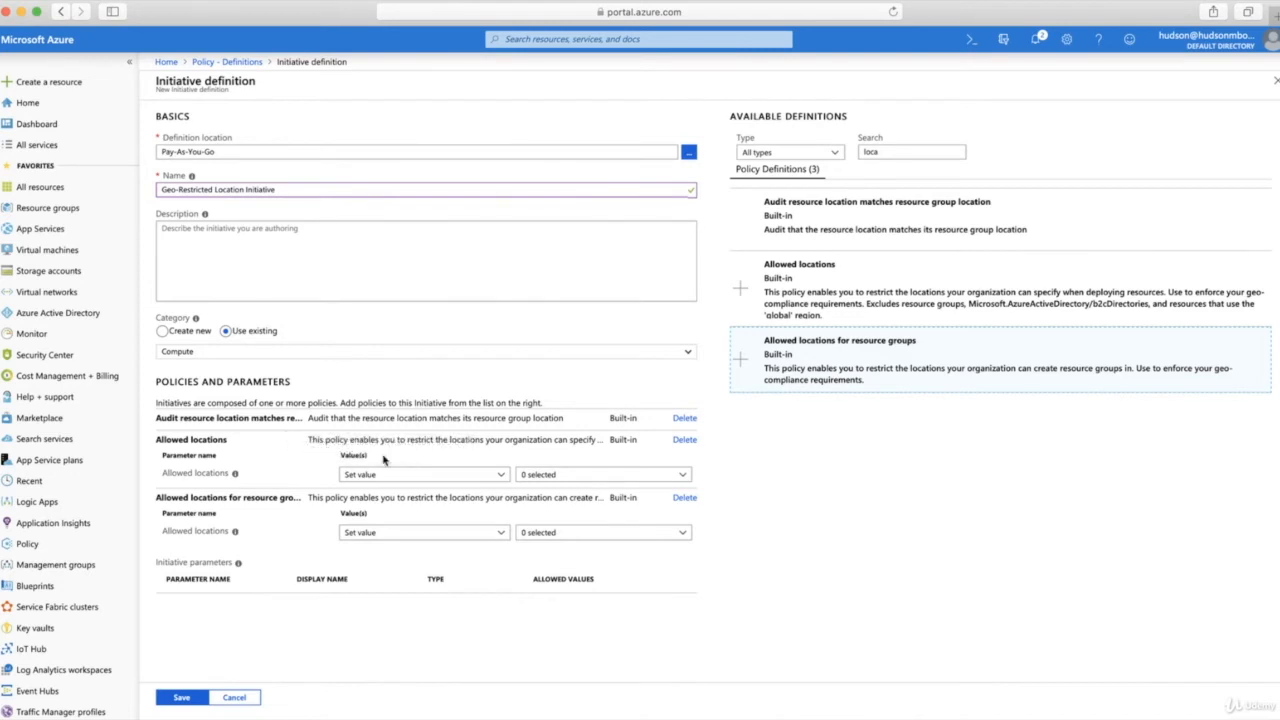
# Set the Allowed locations policy's parameter to South Africa North and South Africa West.
pyautogui.click(649, 474)
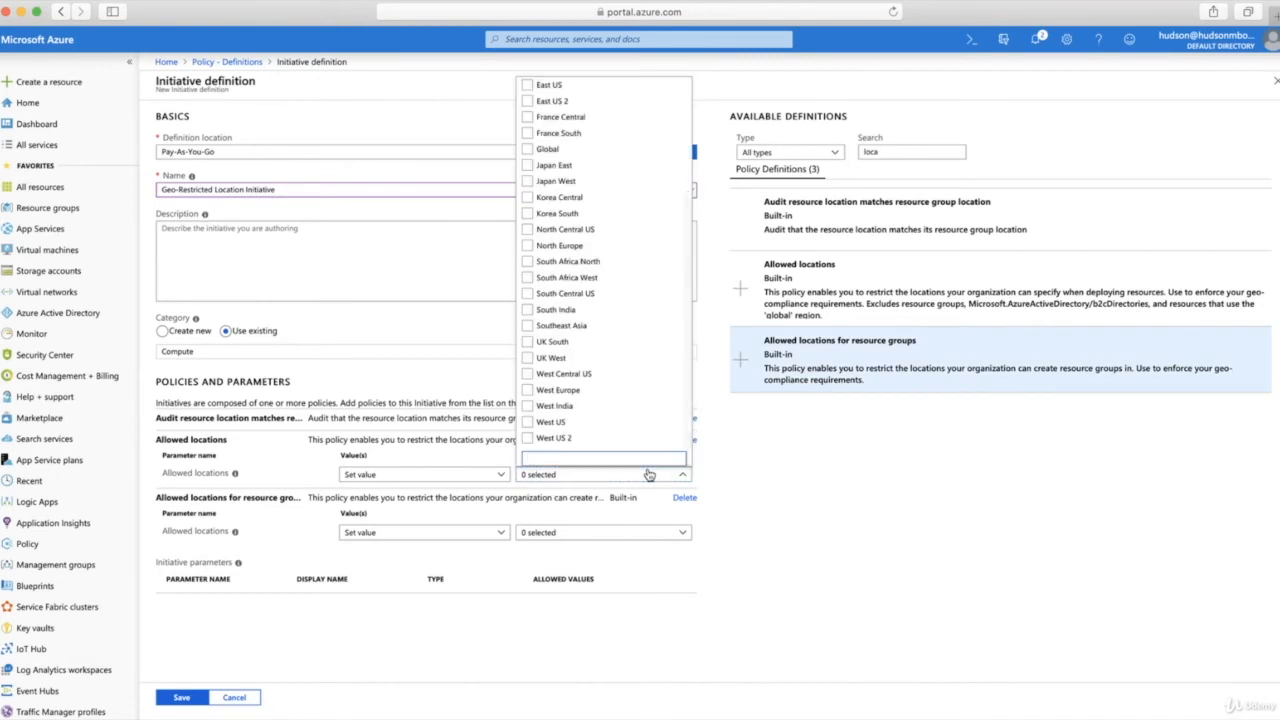
pyautogui.click(528, 264)
pyautogui.click(528, 277)
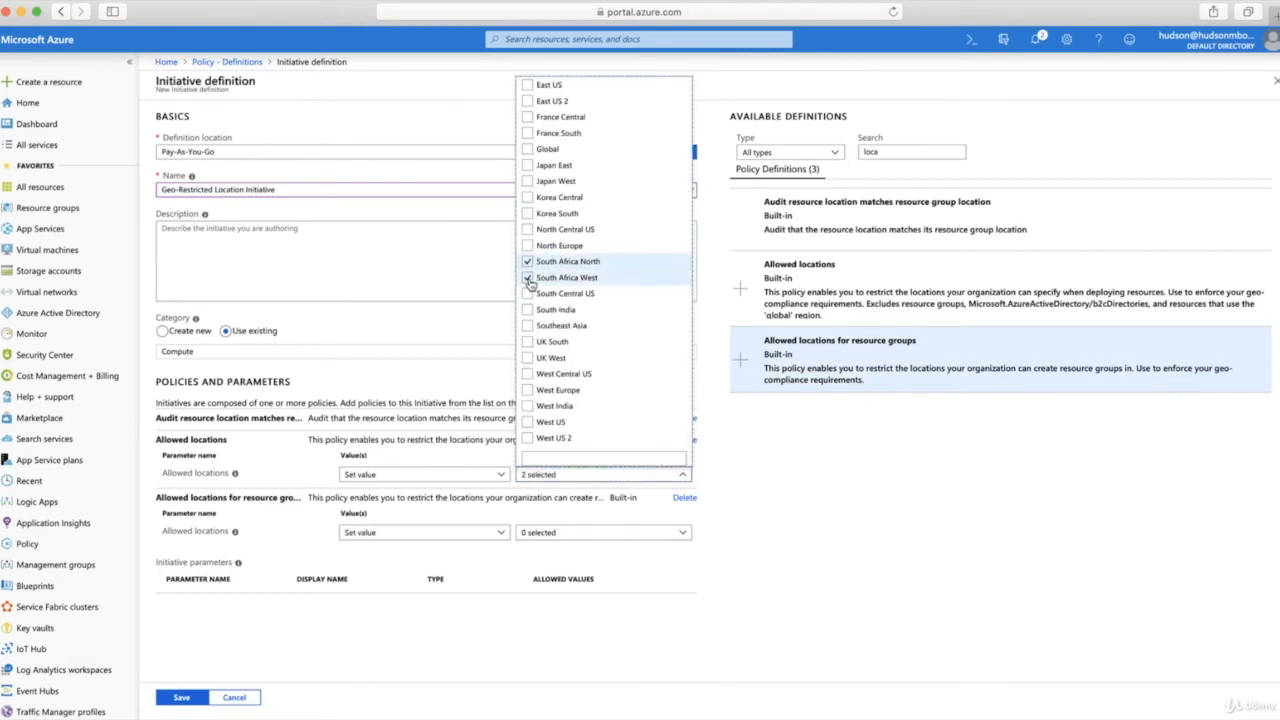
pyautogui.click(731, 473)
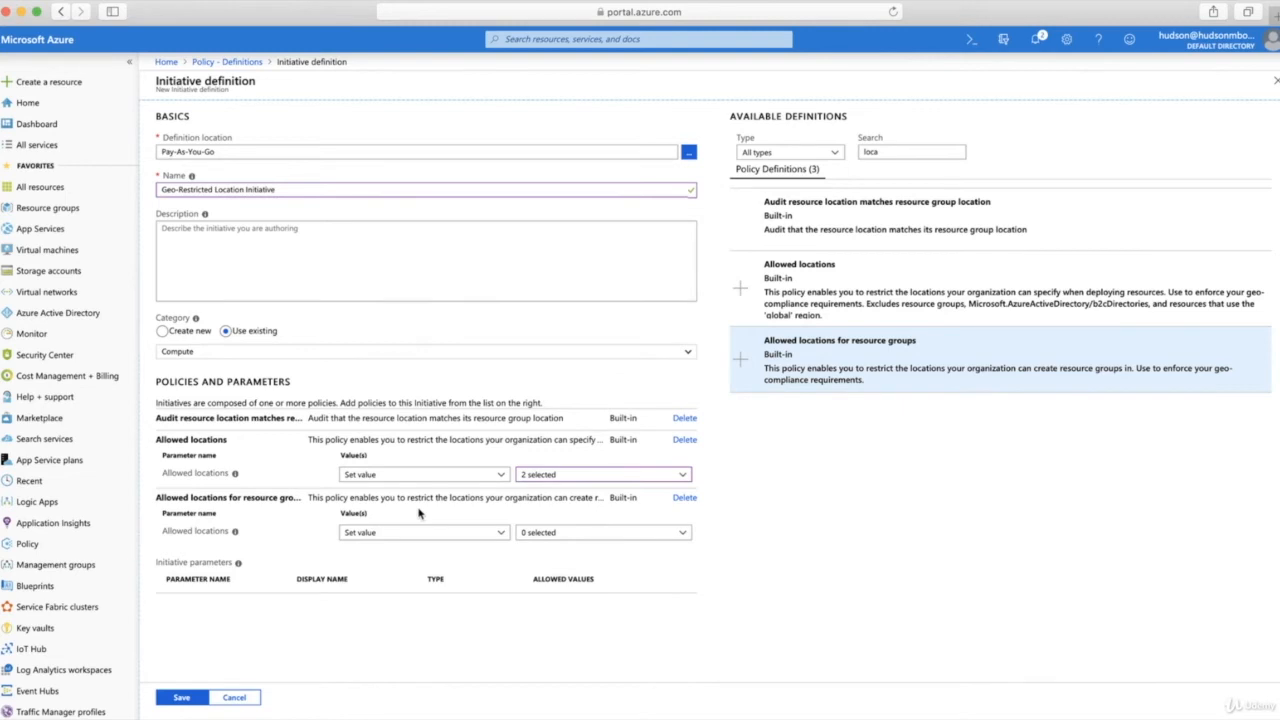
# Set the Allowed locations for resource groups parameter to South Africa North and South Africa West, and save the initiative.
pyautogui.click(541, 533)
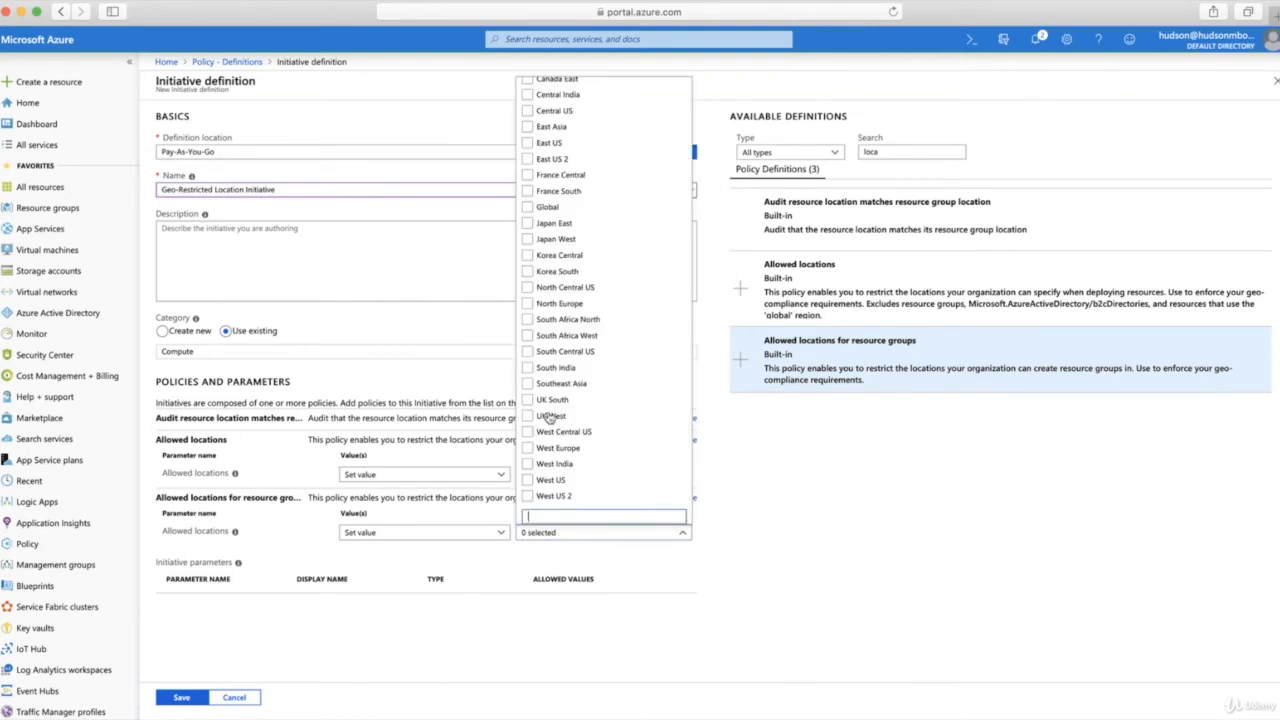
pyautogui.click(528, 320)
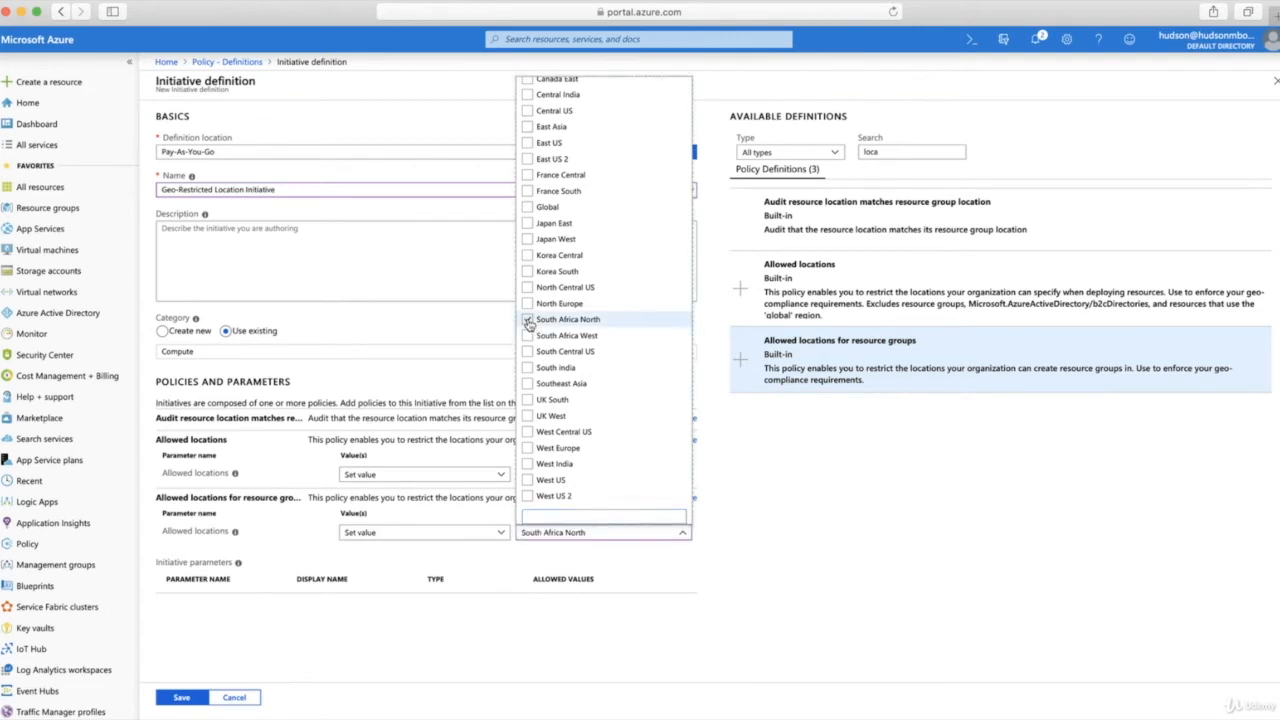
pyautogui.click(528, 336)
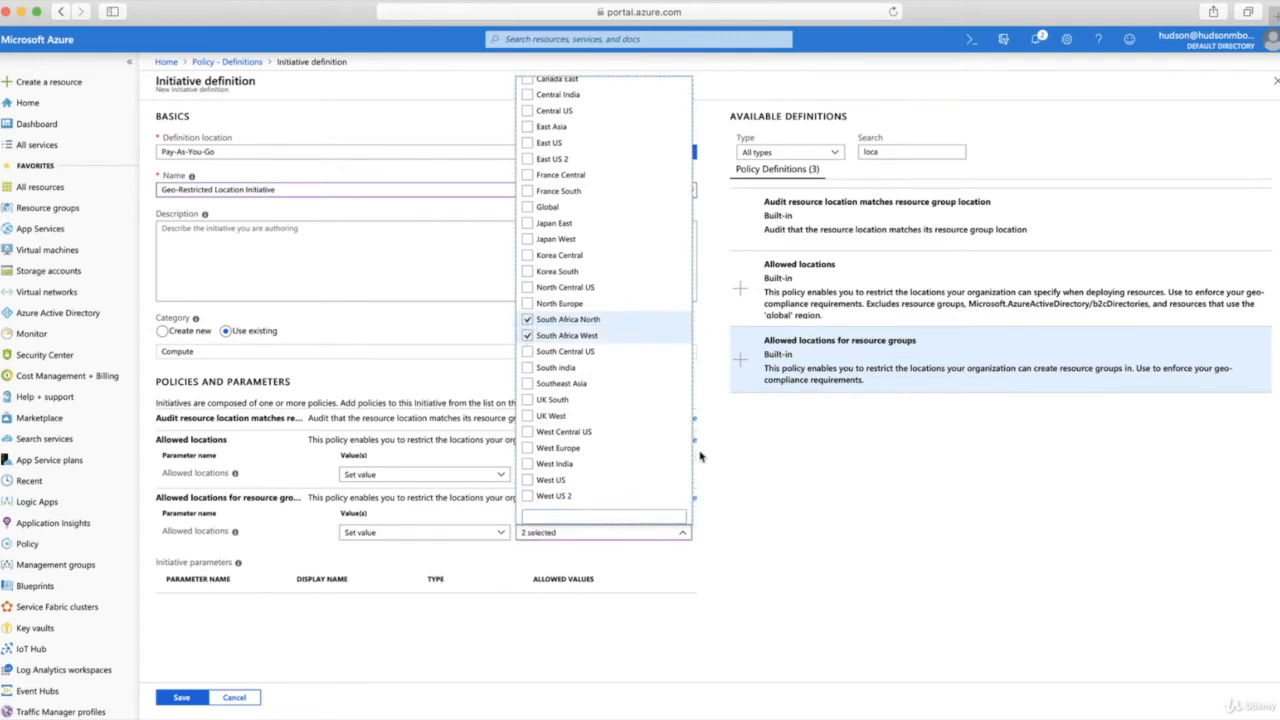
pyautogui.click(740, 492)
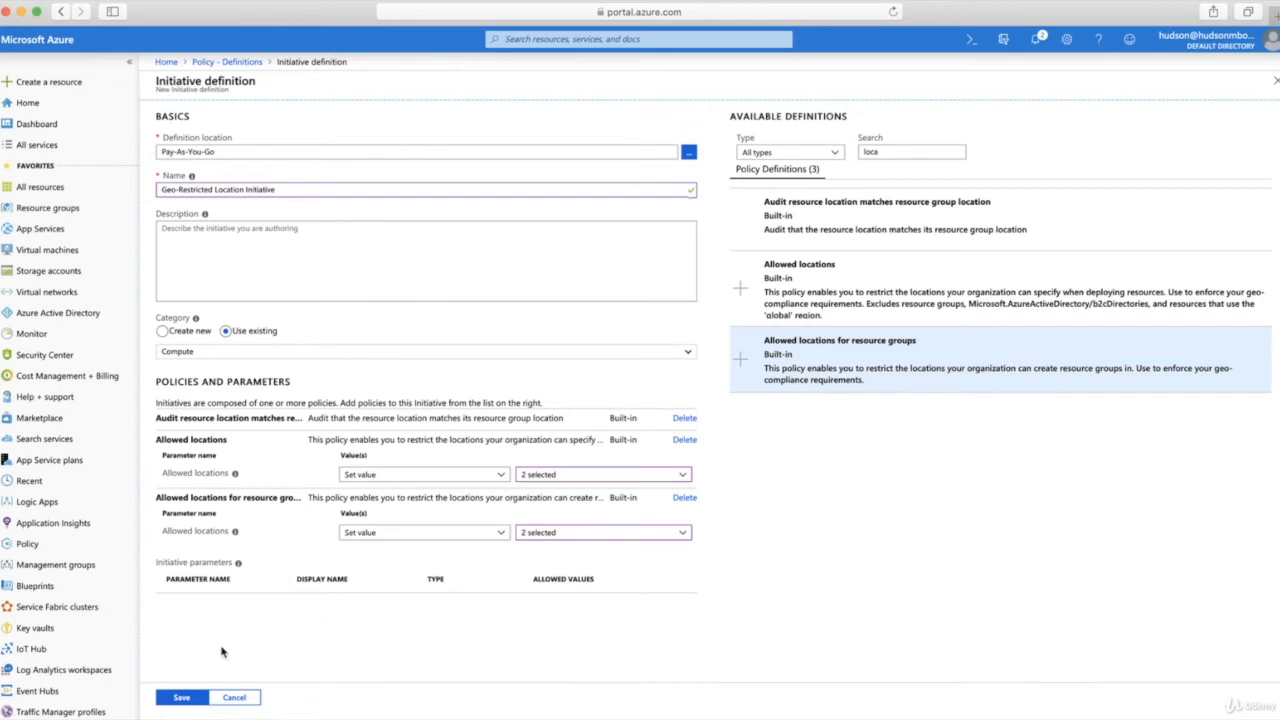
pyautogui.click(183, 698)
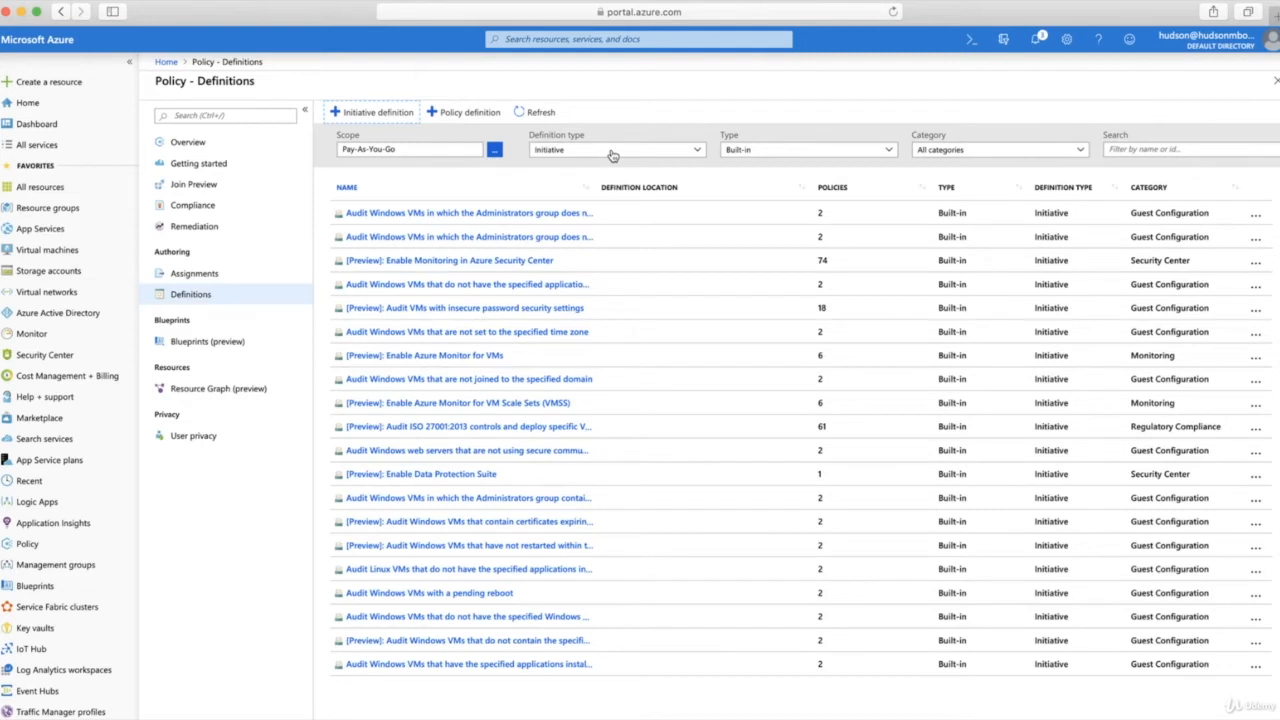
# Filter the definitions to type Custom and assign the Geo-Restricted Location Initiative to the DevOps resource group in Pay-As-You-Go.
pyautogui.click(733, 158)
pyautogui.click(737, 184)
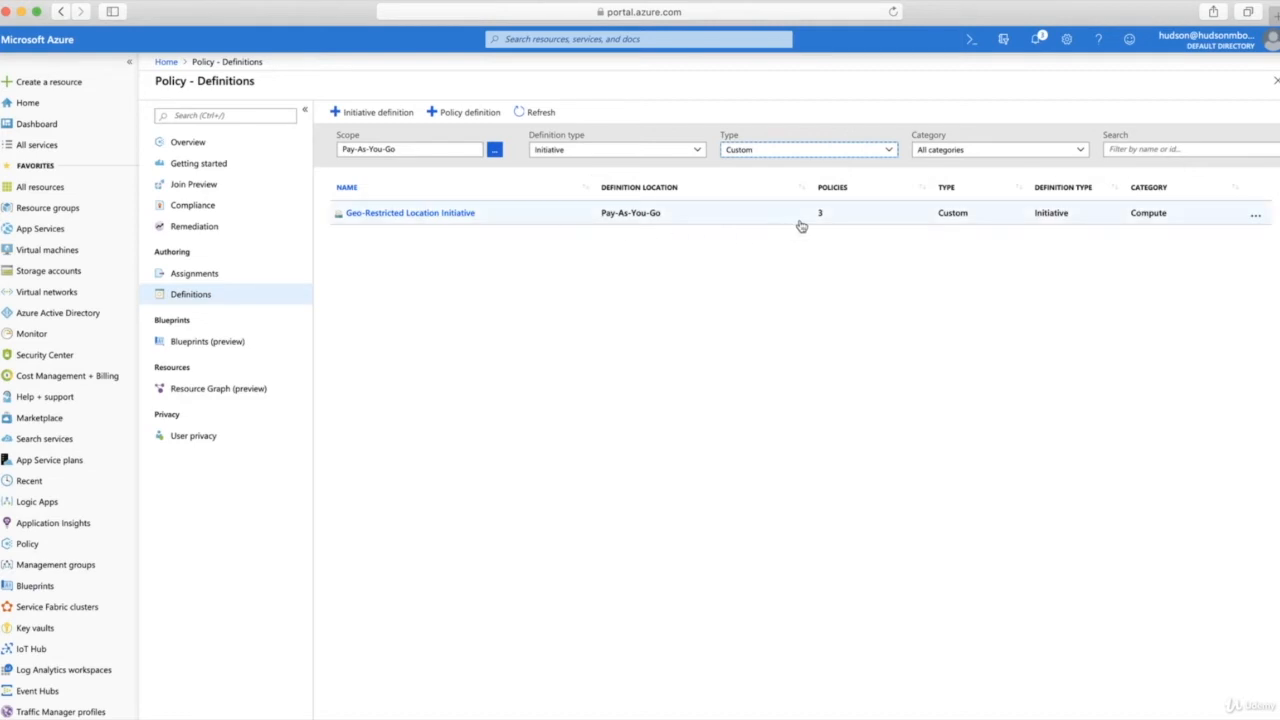
pyautogui.click(1255, 215)
pyautogui.click(1169, 237)
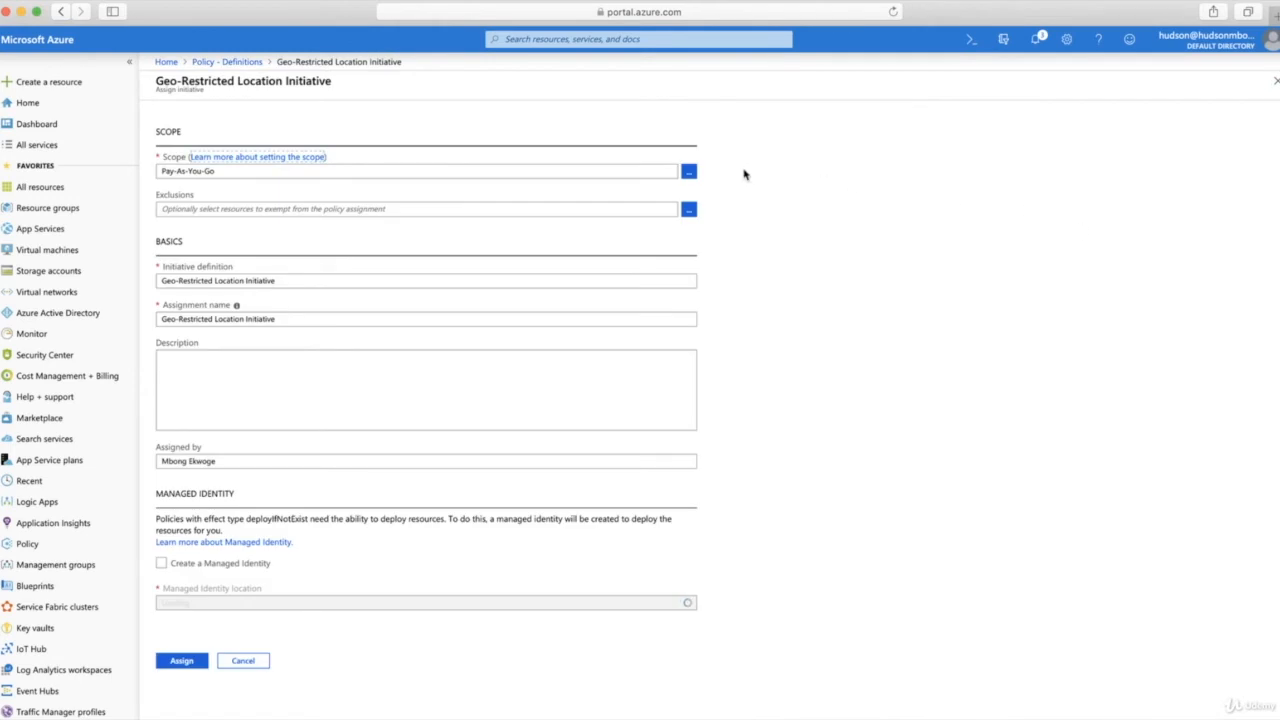
pyautogui.click(689, 173)
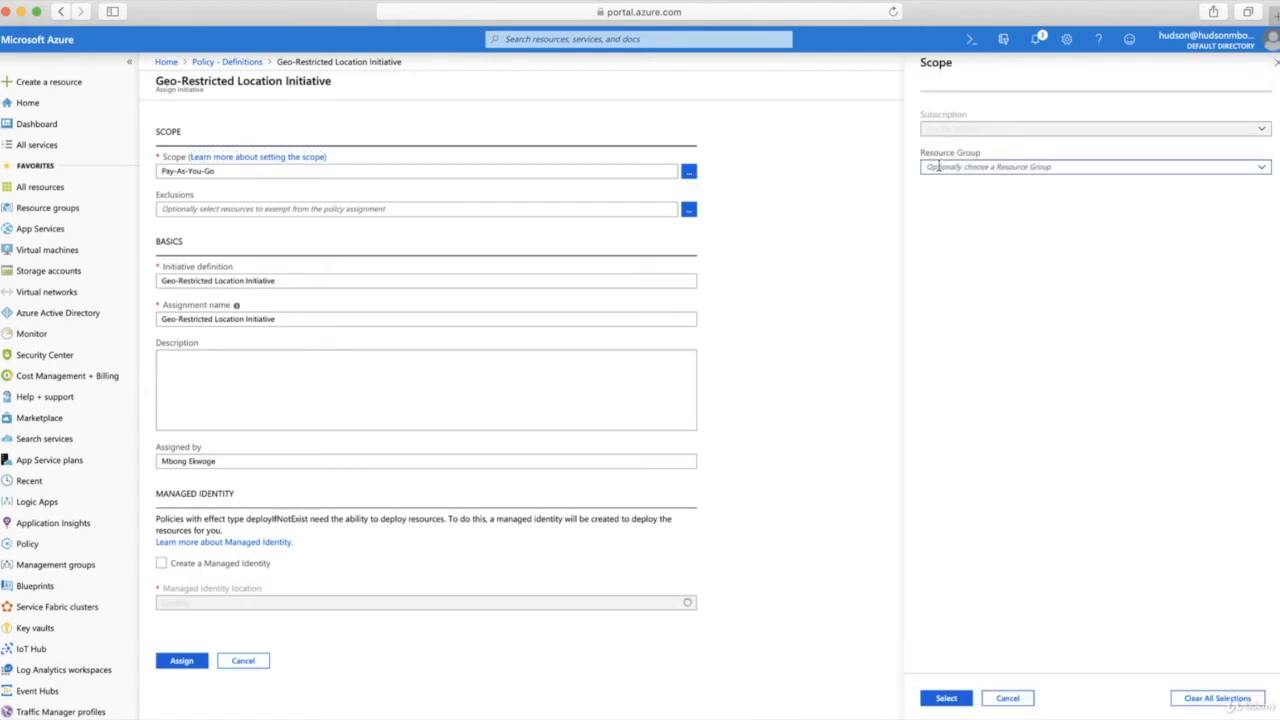
pyautogui.click(943, 166)
pyautogui.click(947, 184)
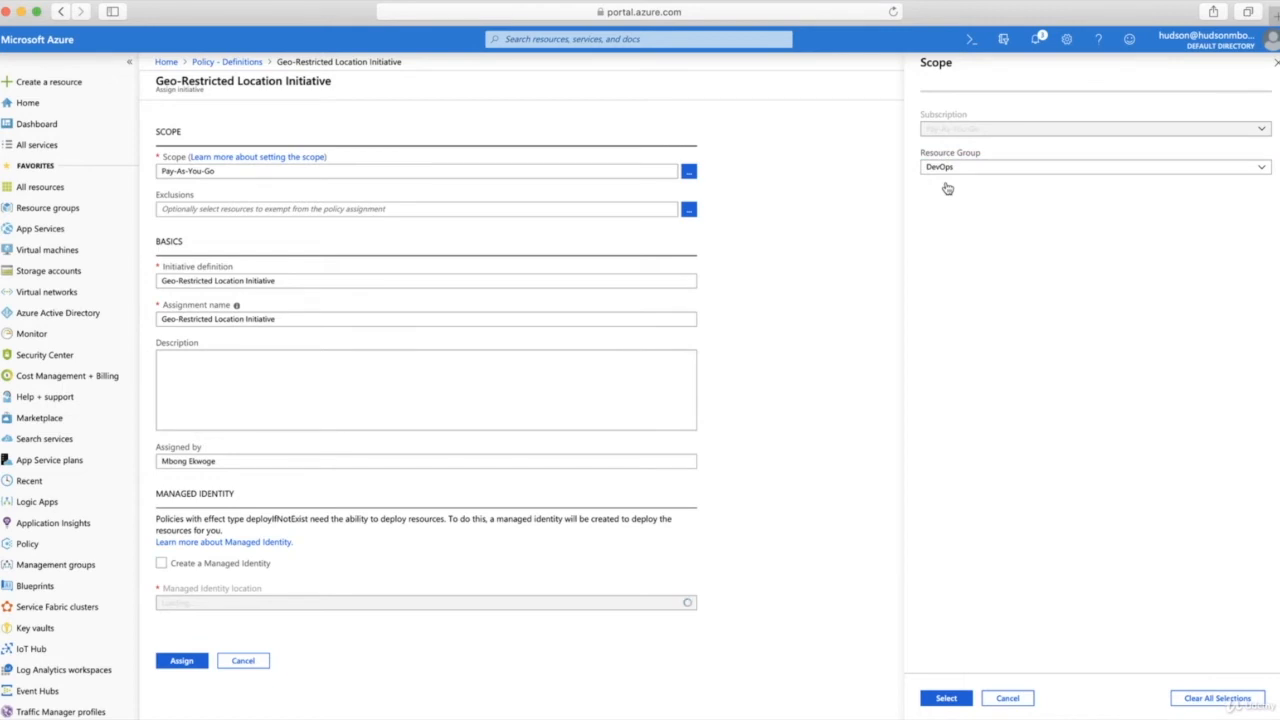
pyautogui.click(945, 698)
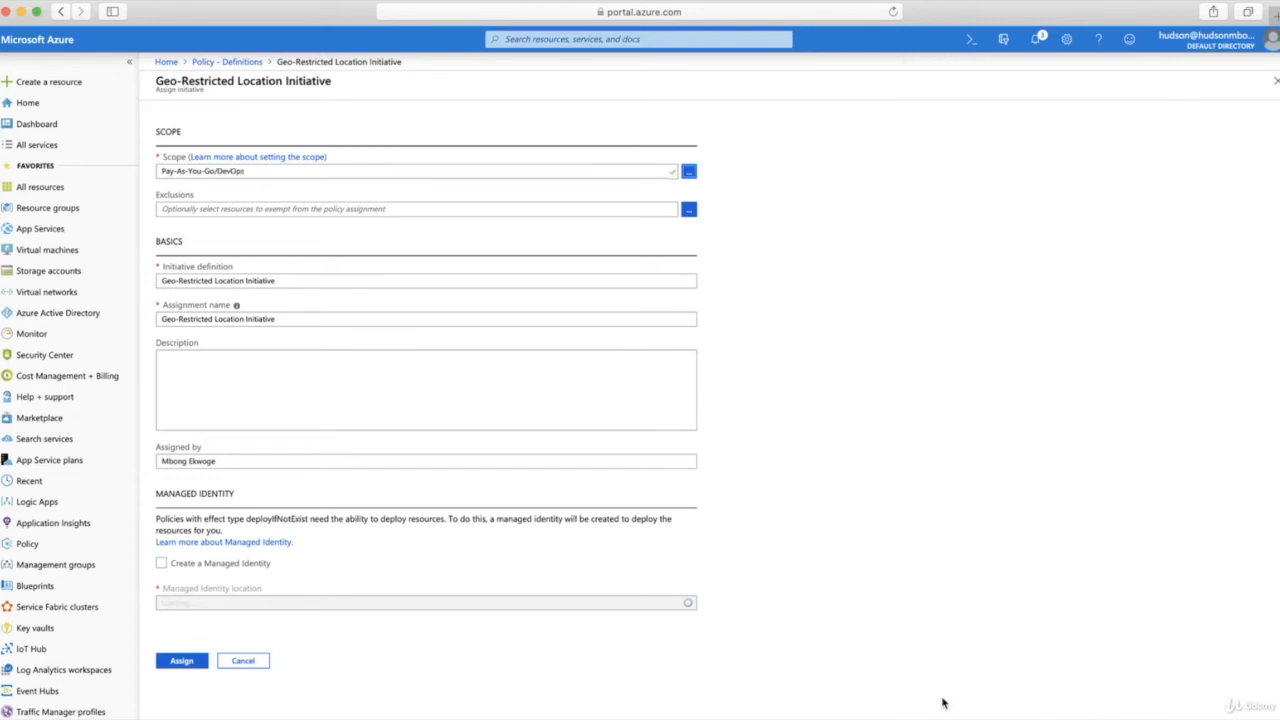
pyautogui.click(186, 662)
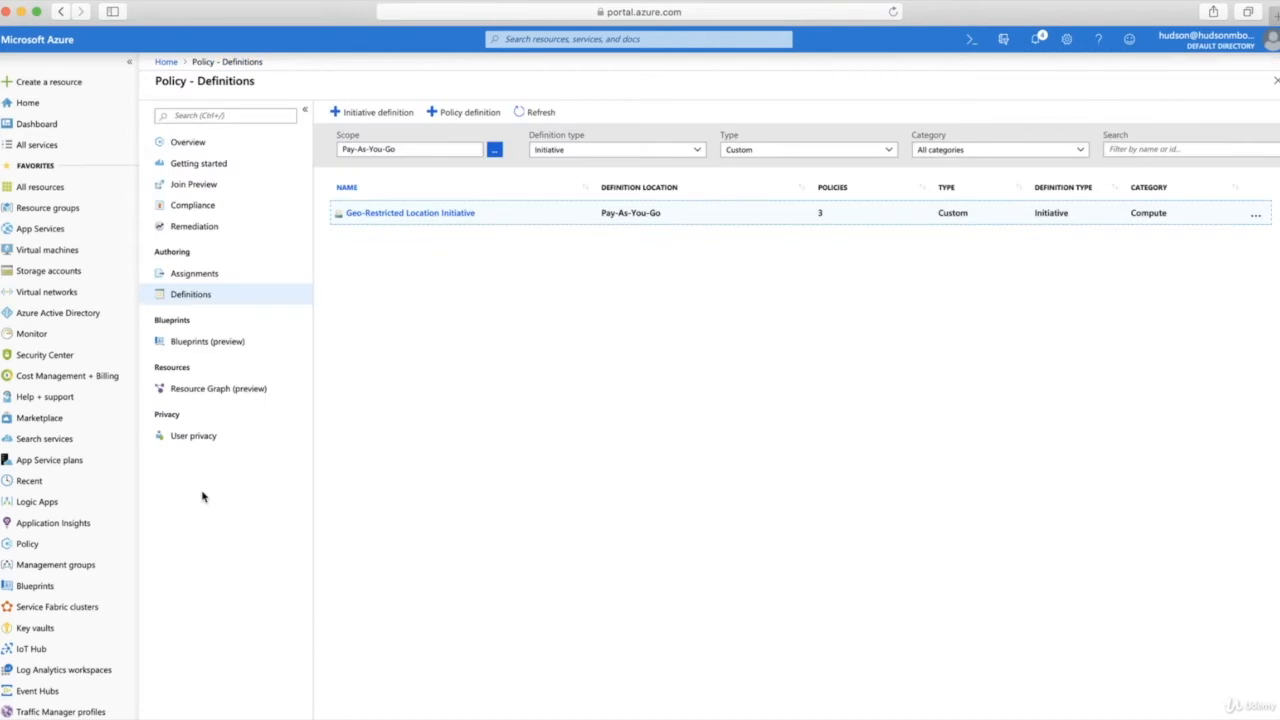
# Review the policy assignments and the compliance state of the assigned initiatives.
pyautogui.click(186, 277)
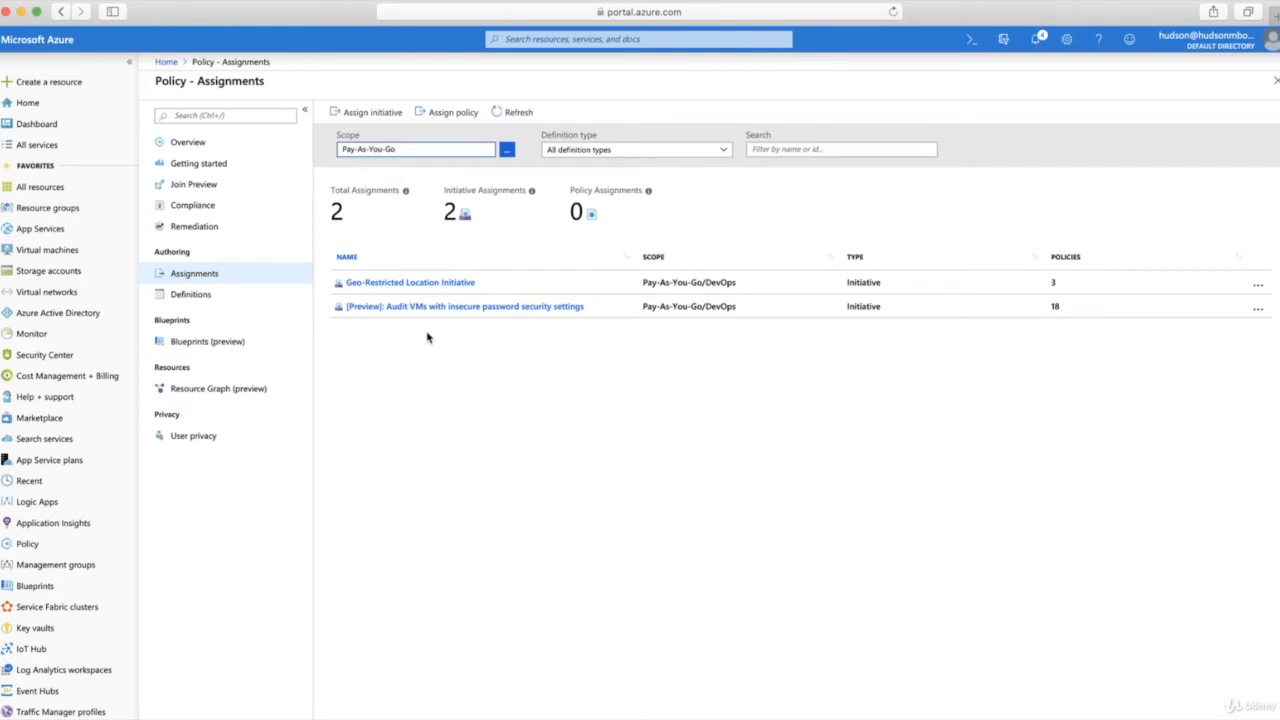
pyautogui.click(195, 206)
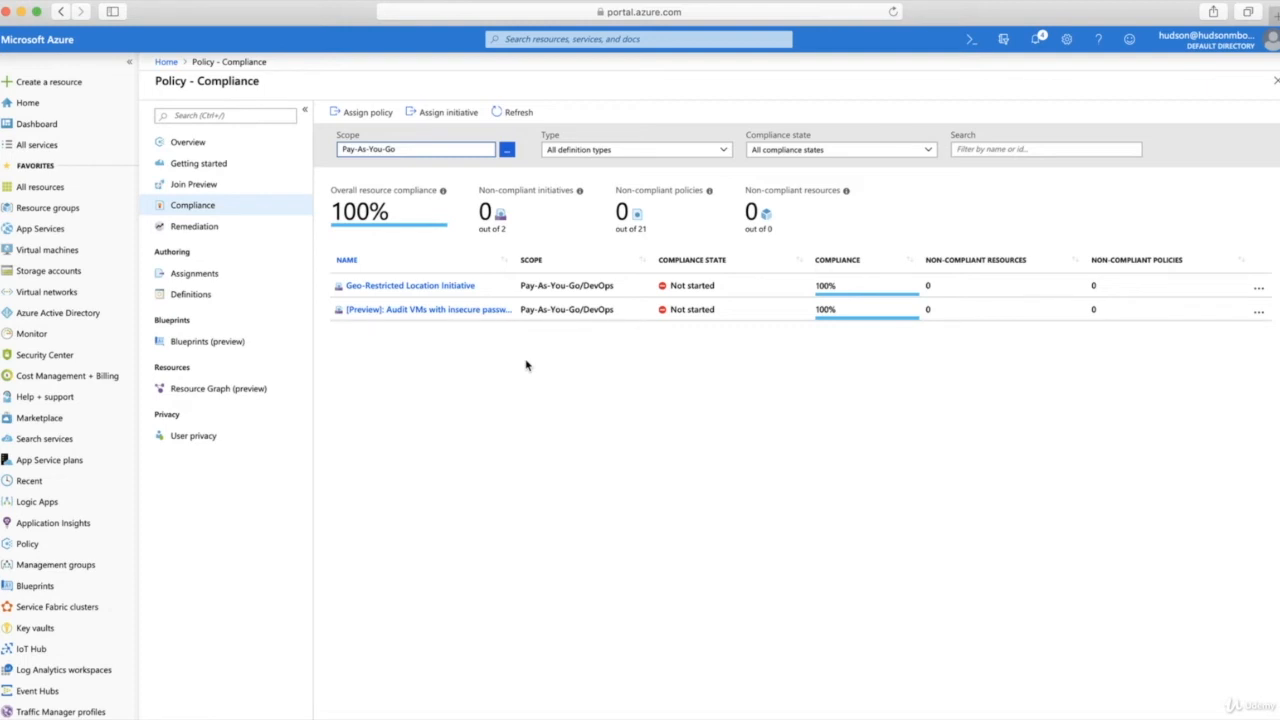
# Start creating an Ubuntu Server 18.04 LTS virtual machine from All resources and place it in the DevOps resource group.
pyautogui.click(40, 187)
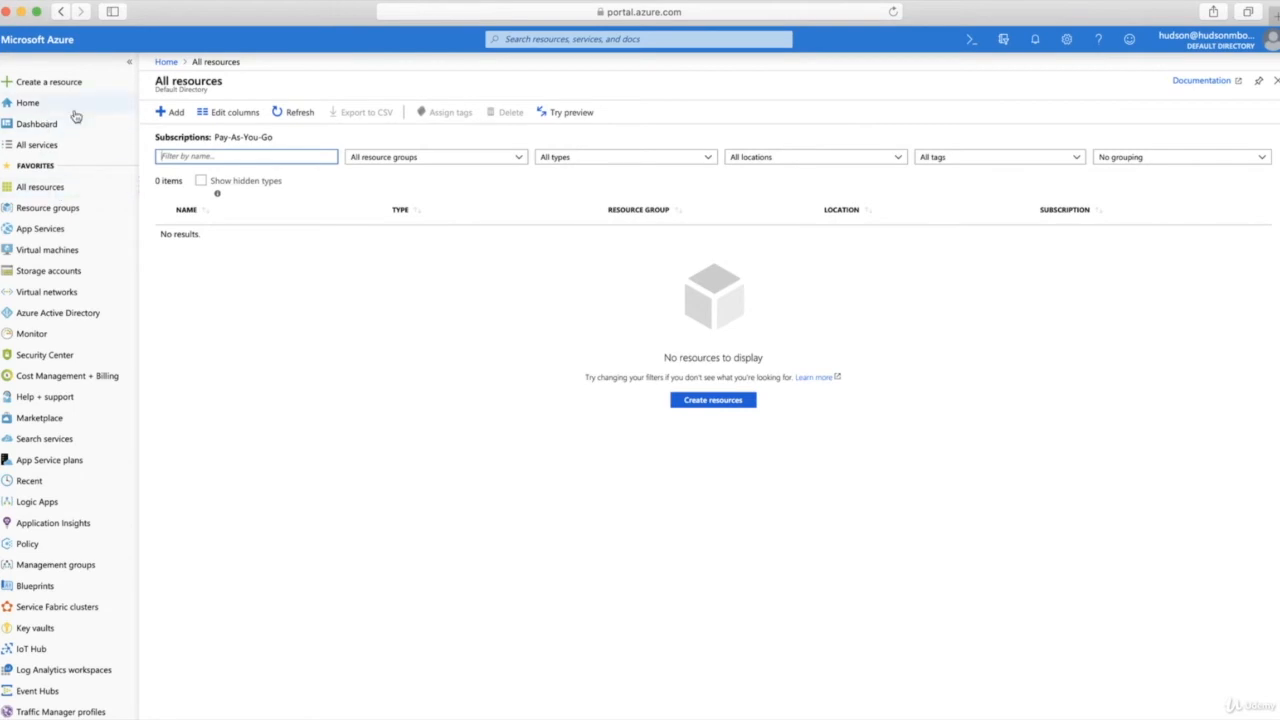
pyautogui.click(170, 112)
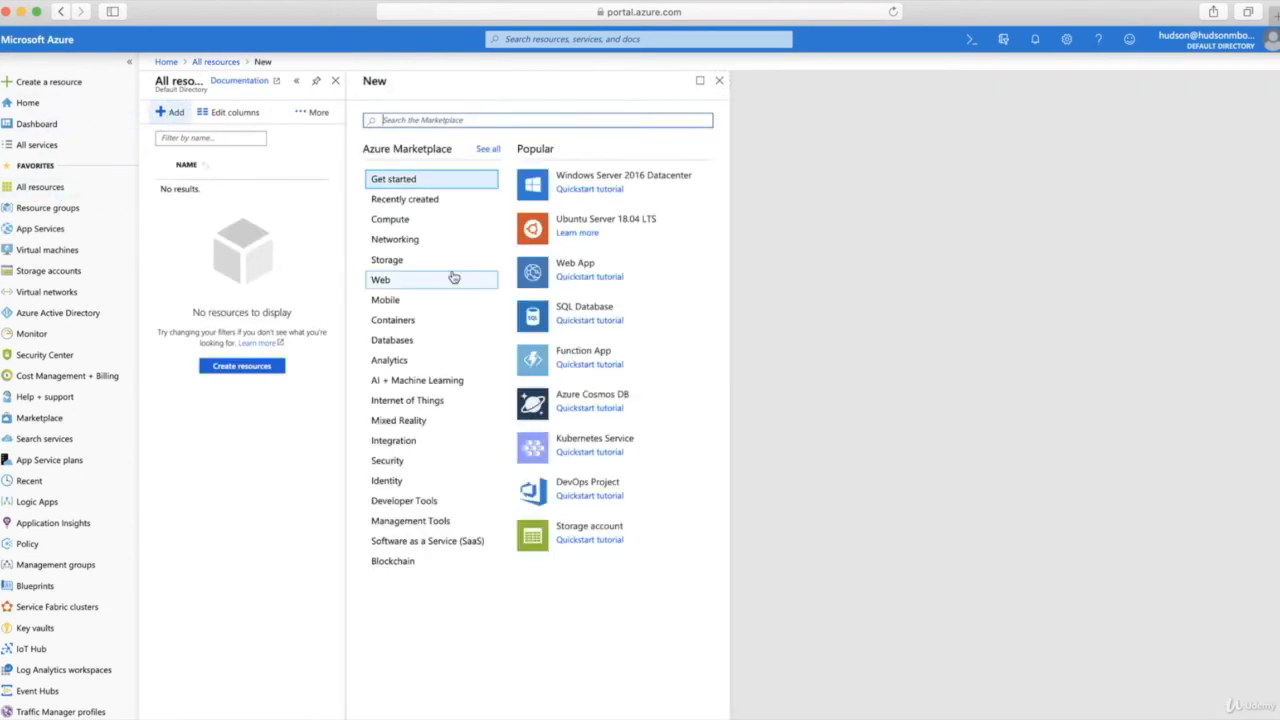
pyautogui.click(576, 222)
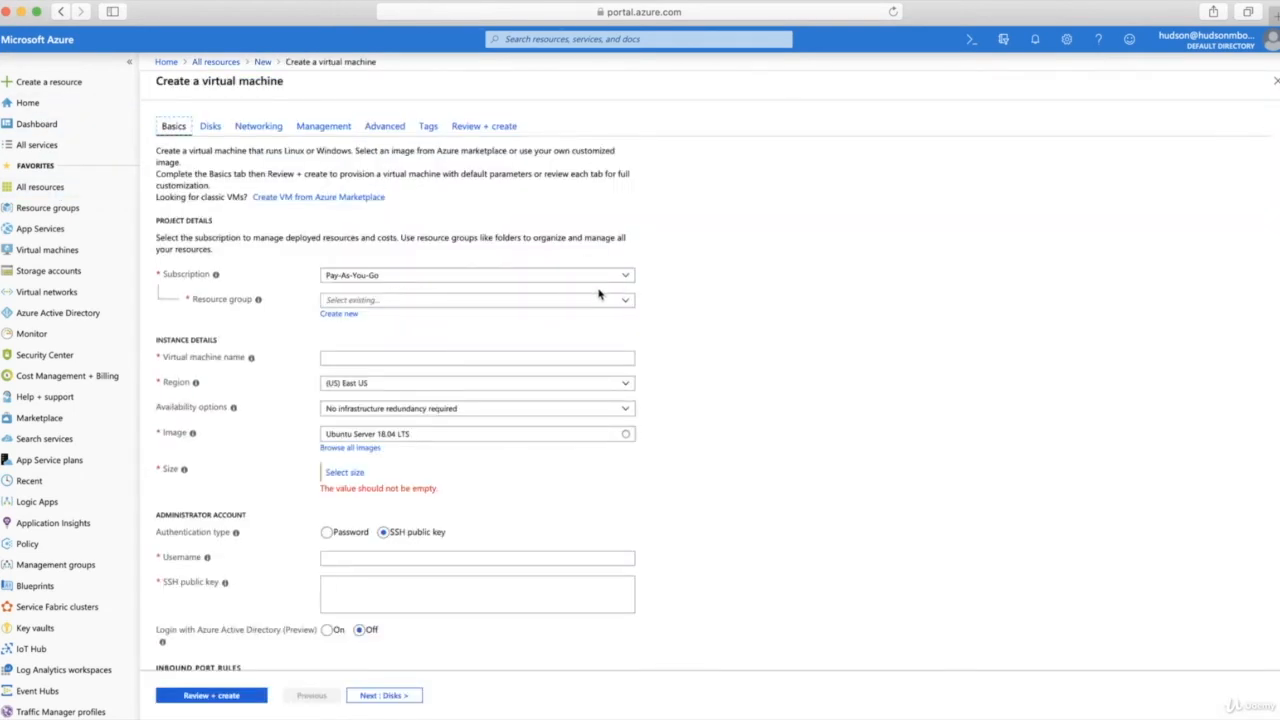
pyautogui.click(629, 307)
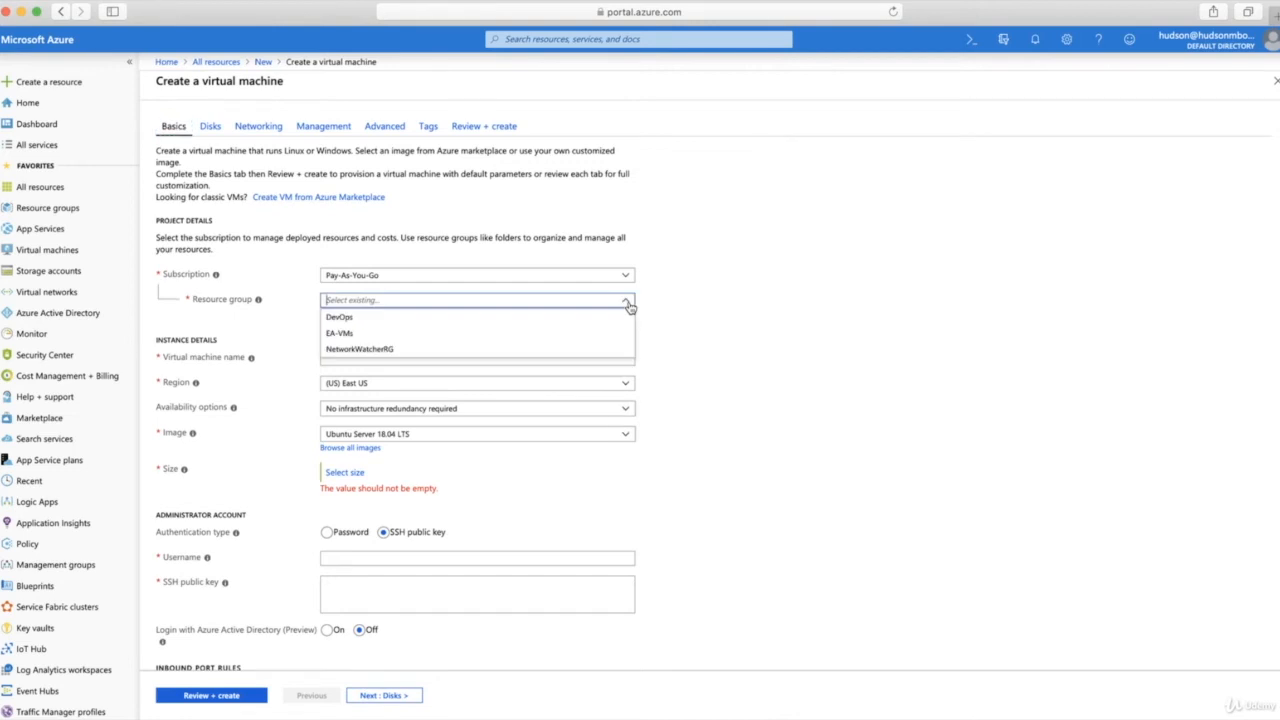
pyautogui.click(497, 325)
# Name the virtual machine testvm and set its region to (Africa) South Africa North.
pyautogui.click(375, 356)
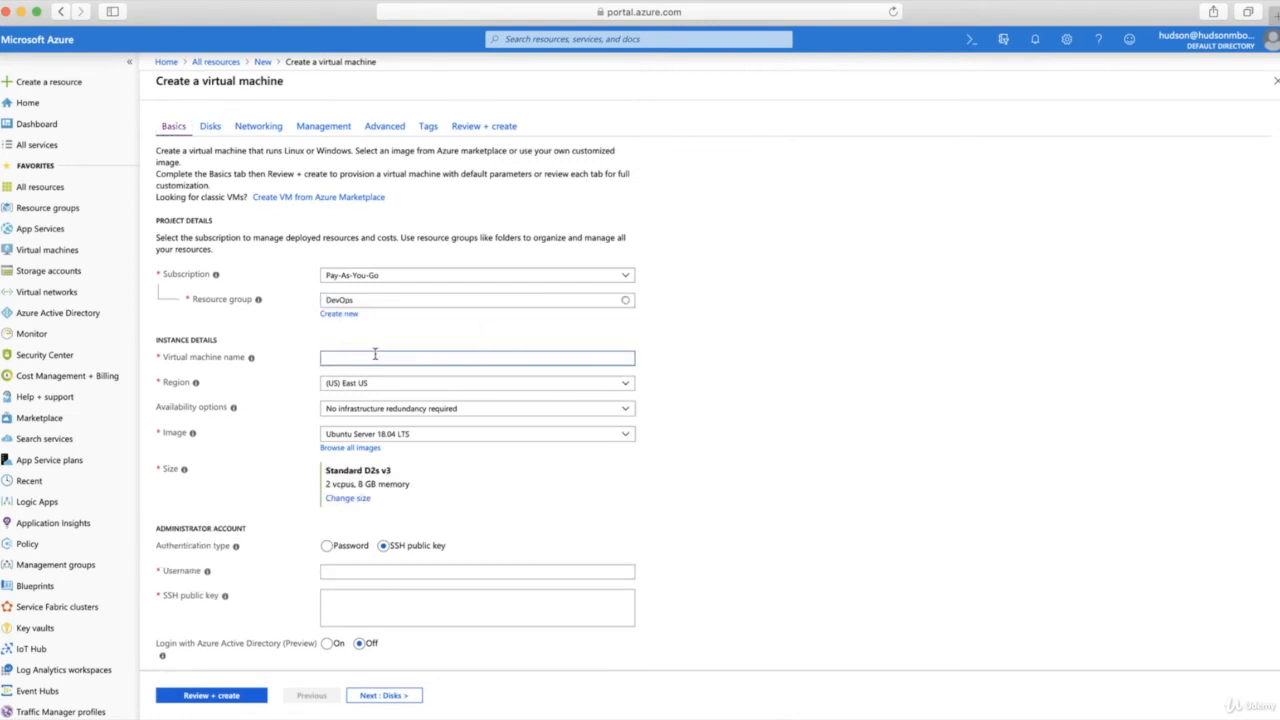
pyautogui.write('testvm')
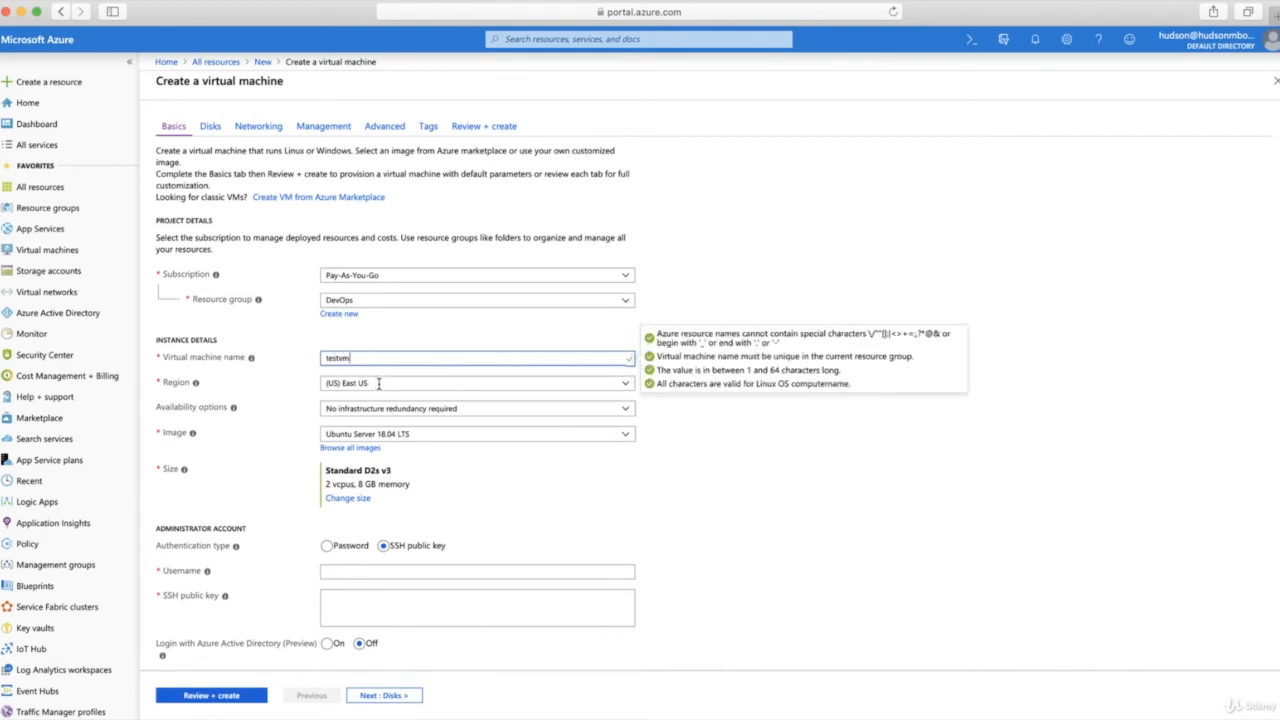
pyautogui.click(624, 389)
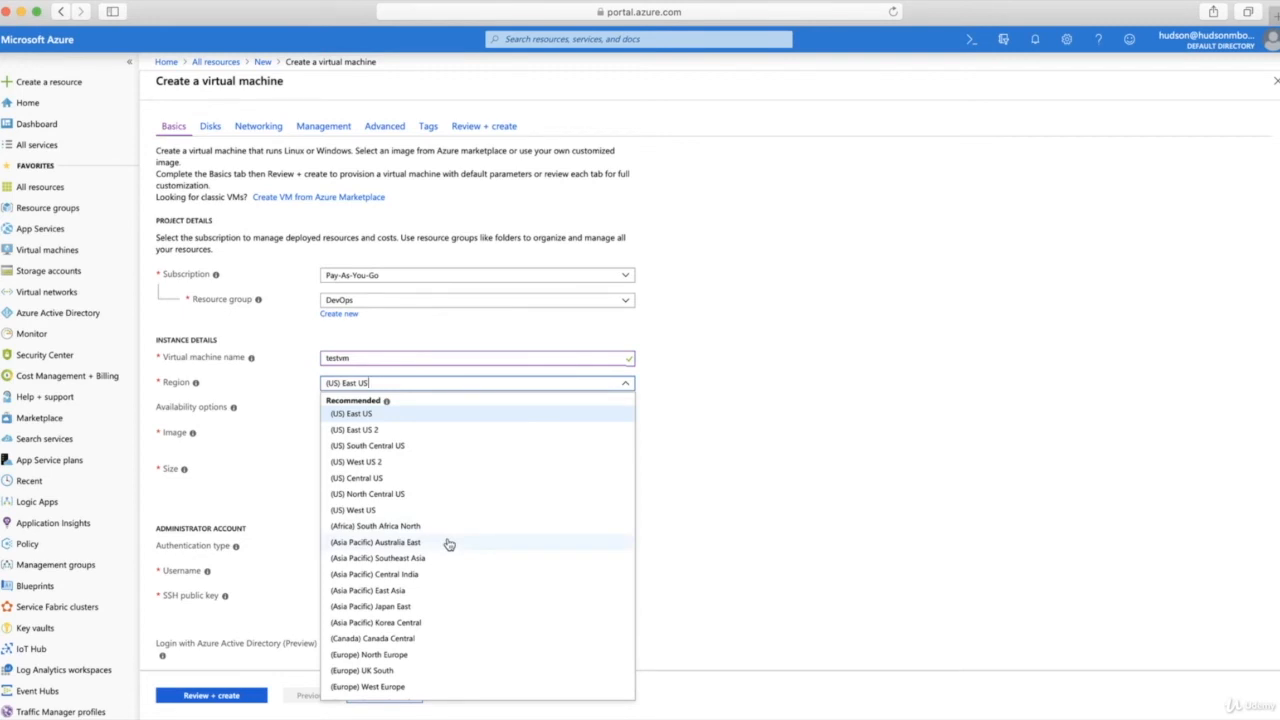
pyautogui.click(413, 527)
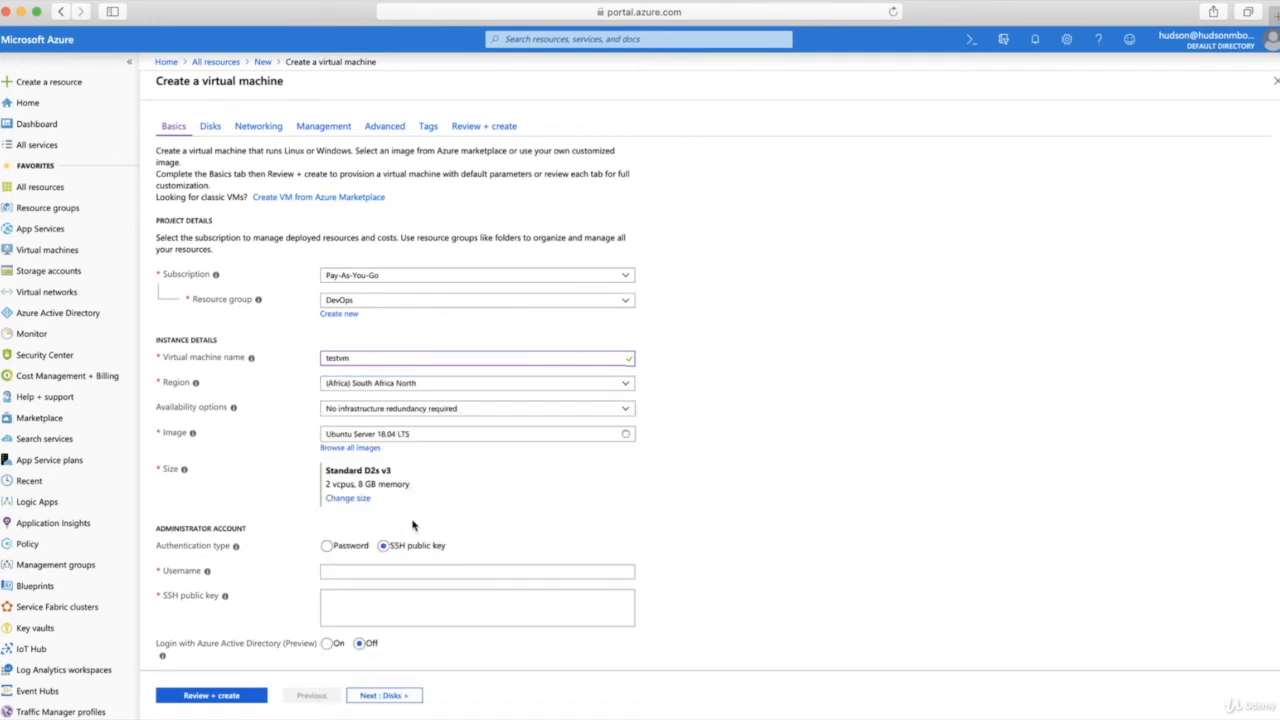
# Switch the administrator account to password authentication and enter the administrator username, the password and its confirmation.
pyautogui.click(347, 545)
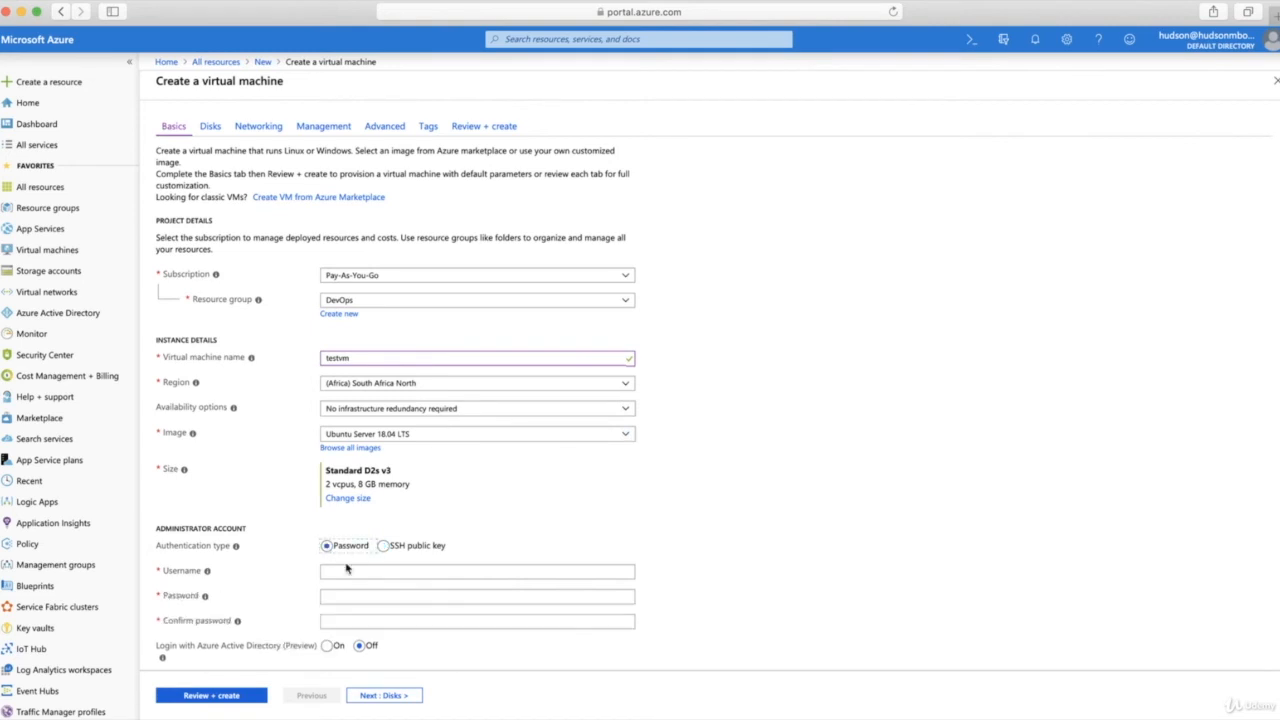
pyautogui.click(344, 572)
pyautogui.write('hudson')
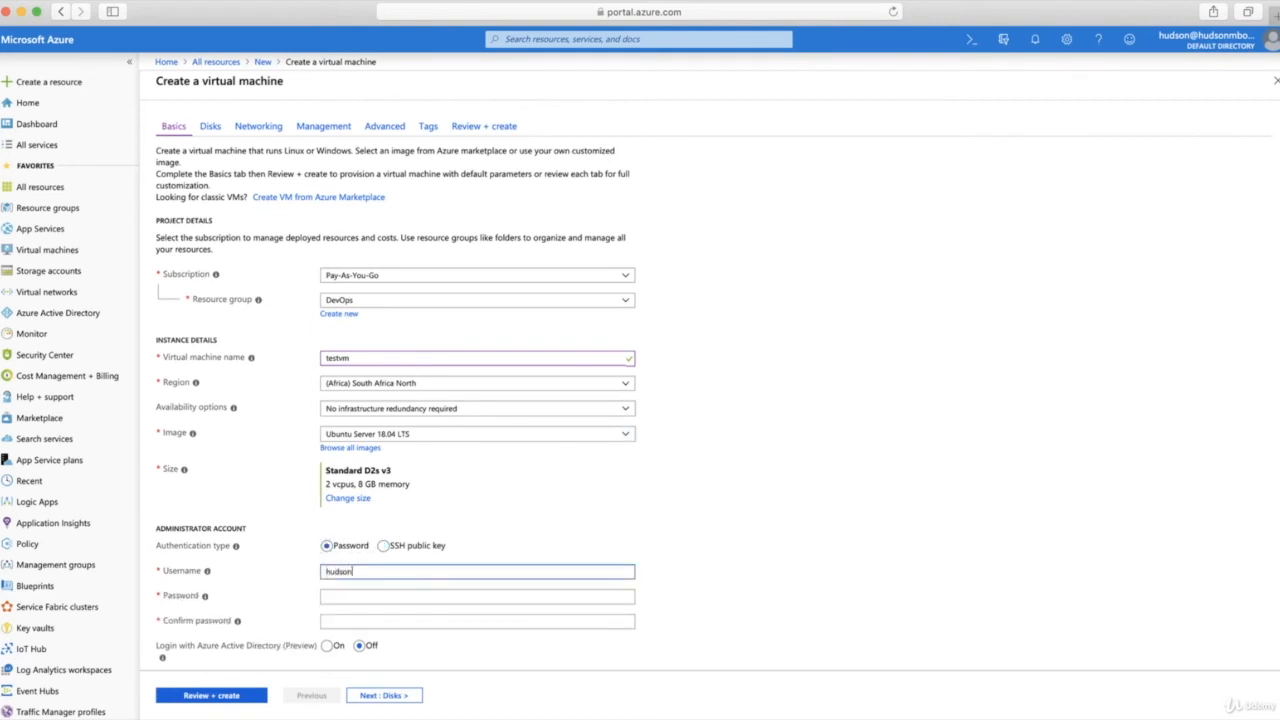
pyautogui.click(581, 596)
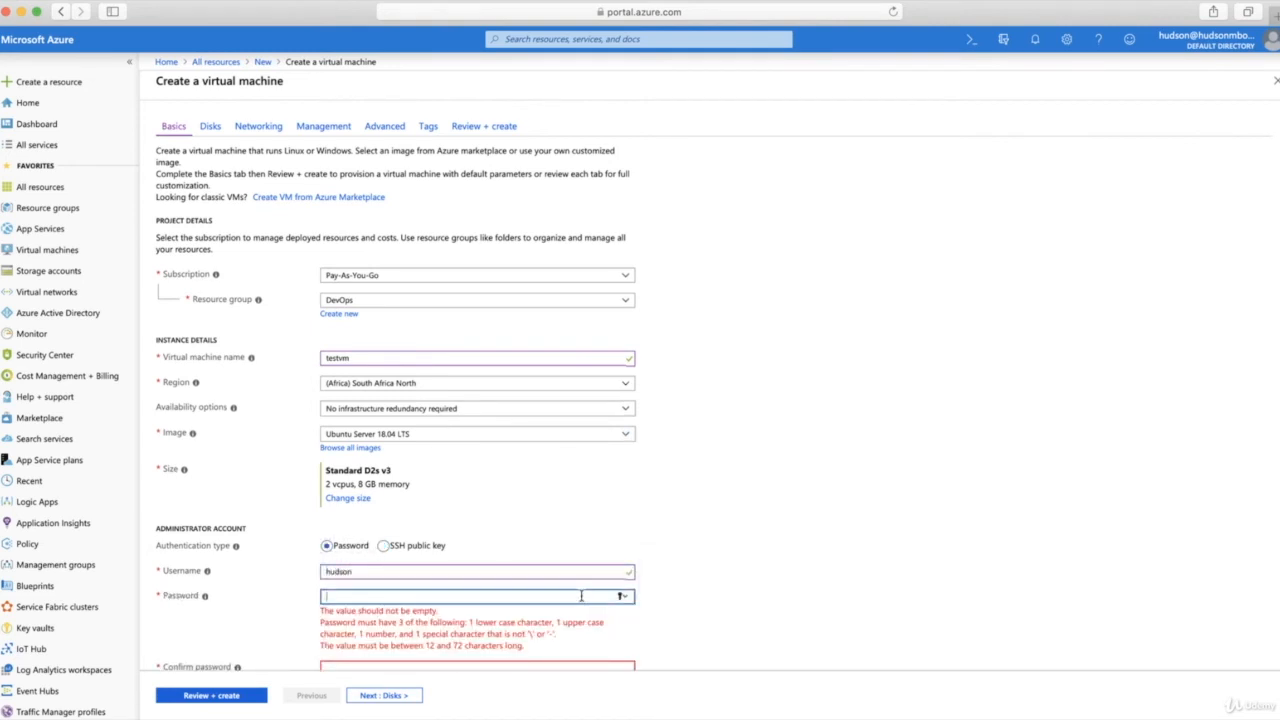
pyautogui.write('•••••••••••')
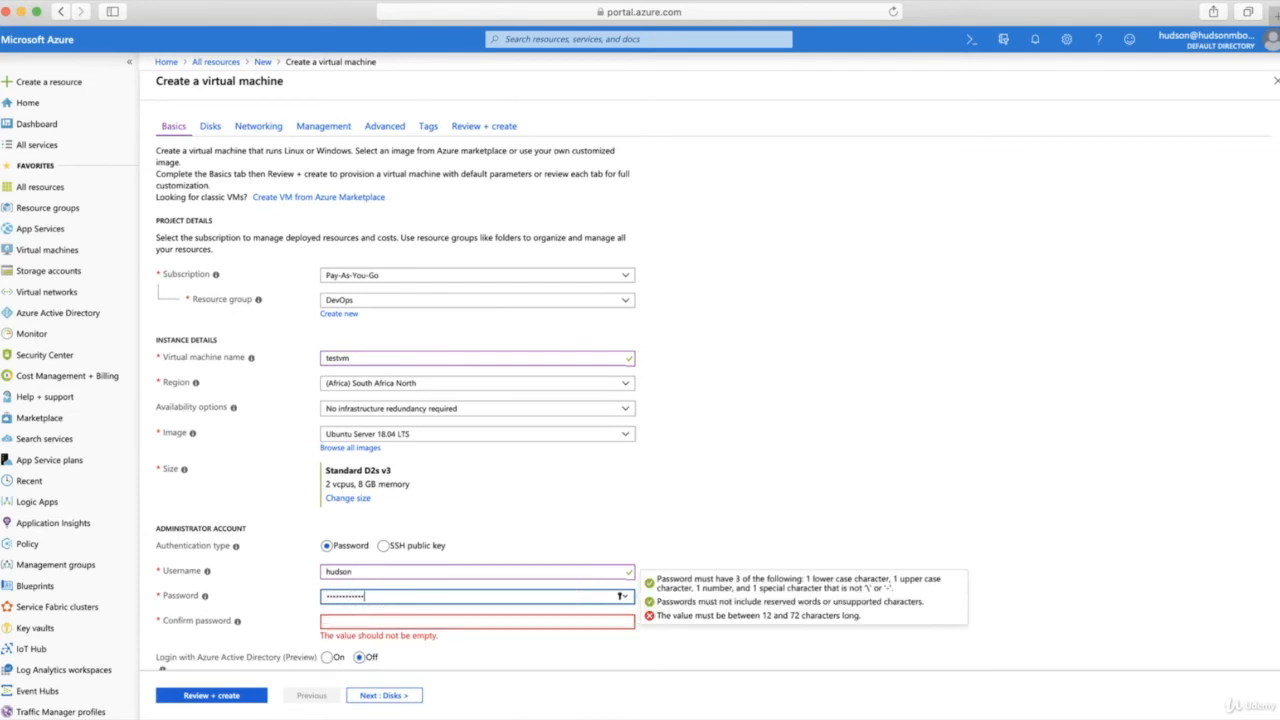
pyautogui.press('Tab')
pyautogui.write('•••••••••••')
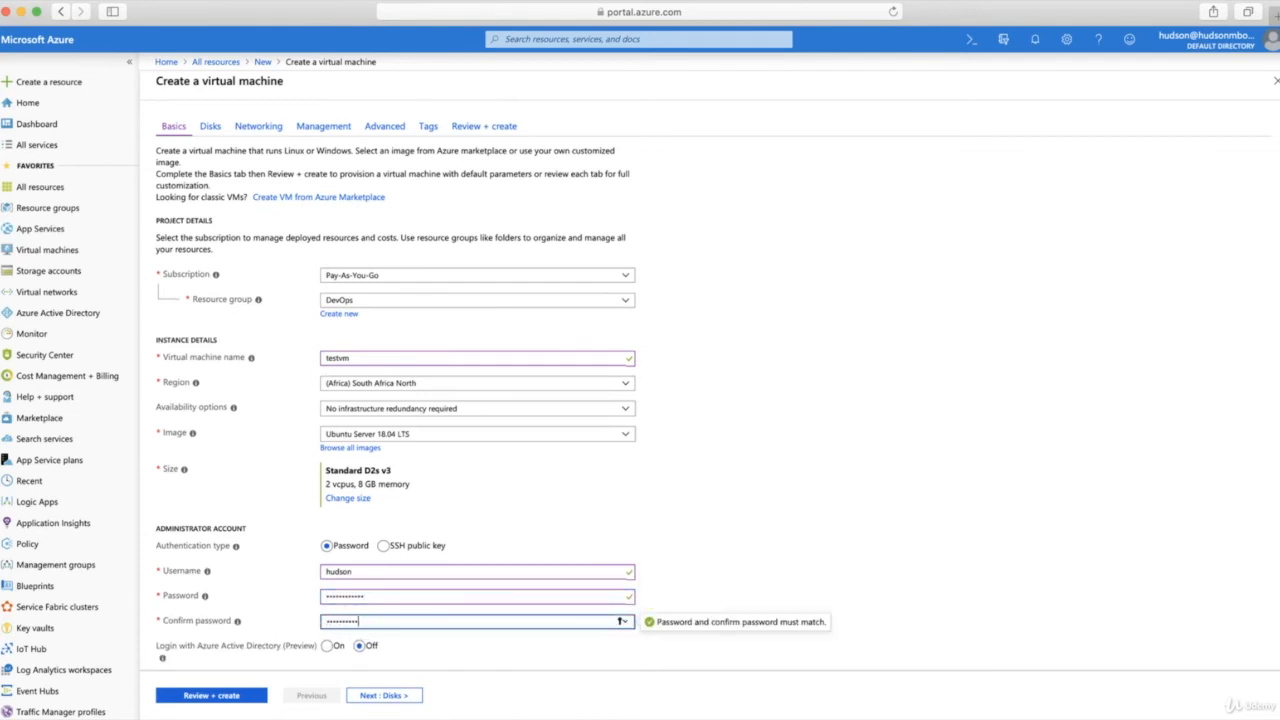
# Keep the default disk, networking, management, advanced and tag settings, and create the virtual machine after validation.
pyautogui.scroll(-4, 398, 620)
pyautogui.click(396, 696)
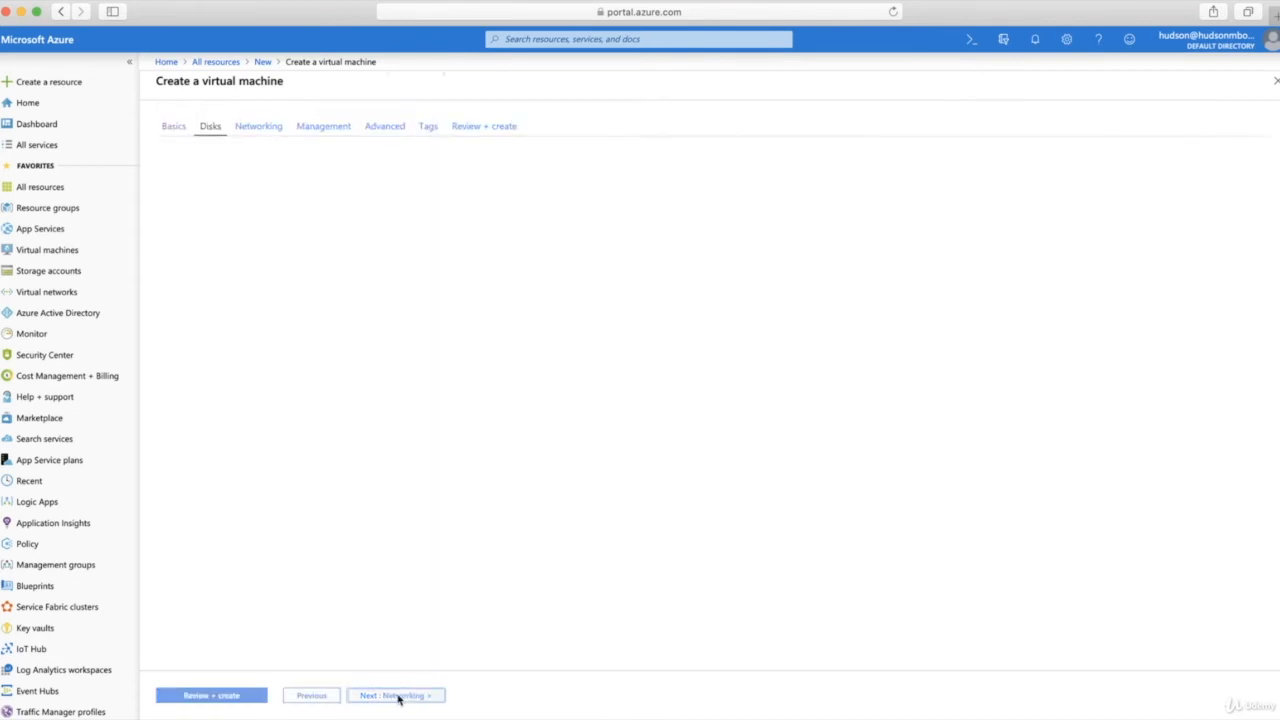
pyautogui.click(397, 696)
pyautogui.click(396, 696)
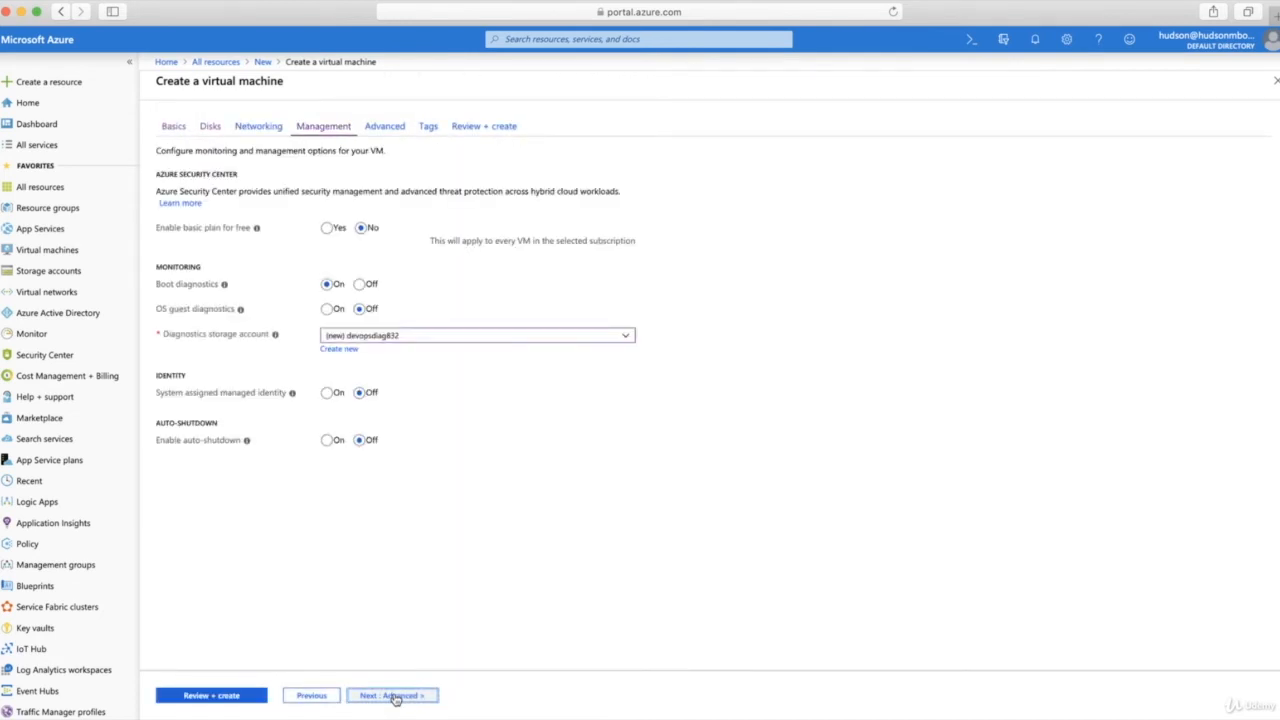
pyautogui.click(396, 696)
pyautogui.click(396, 696)
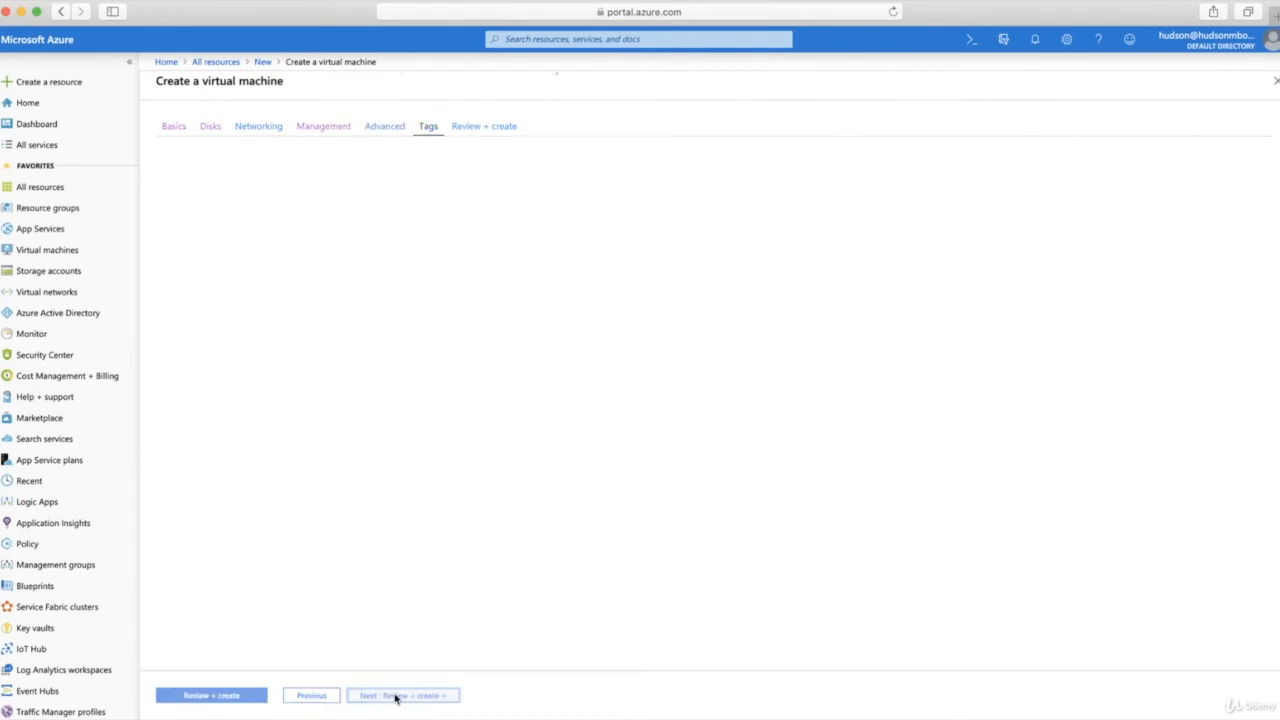
pyautogui.click(388, 696)
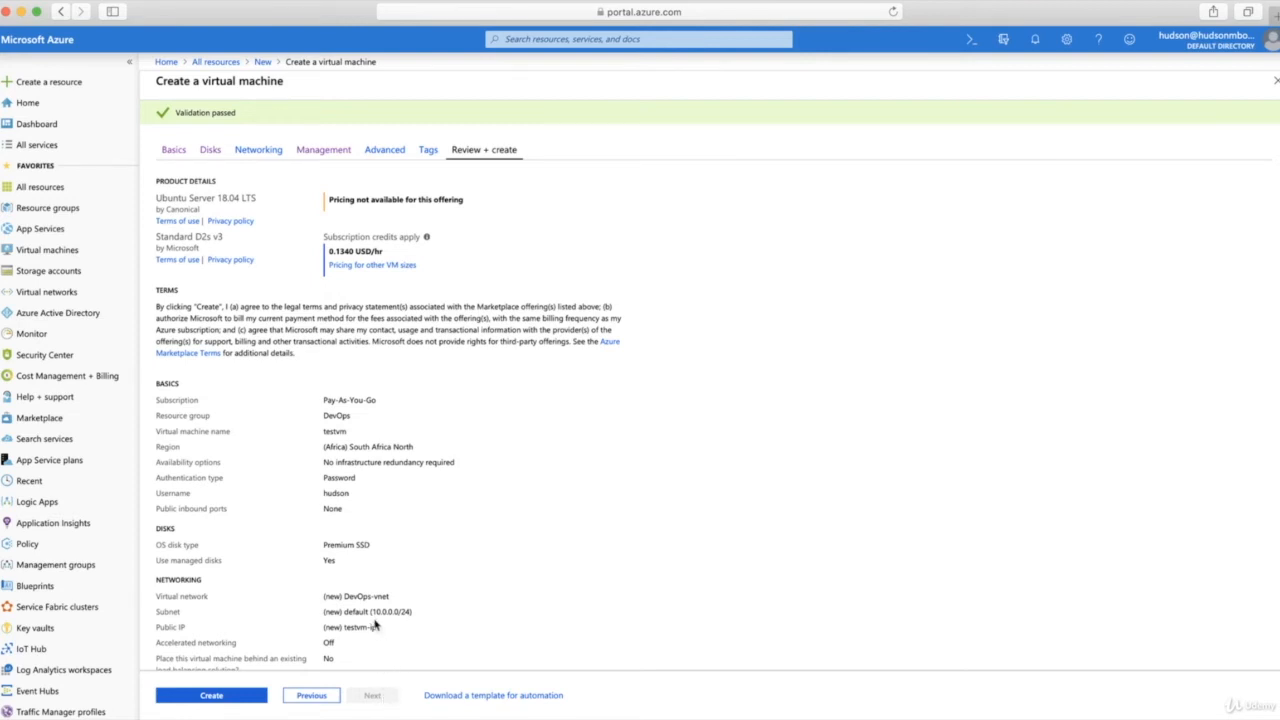
pyautogui.click(222, 697)
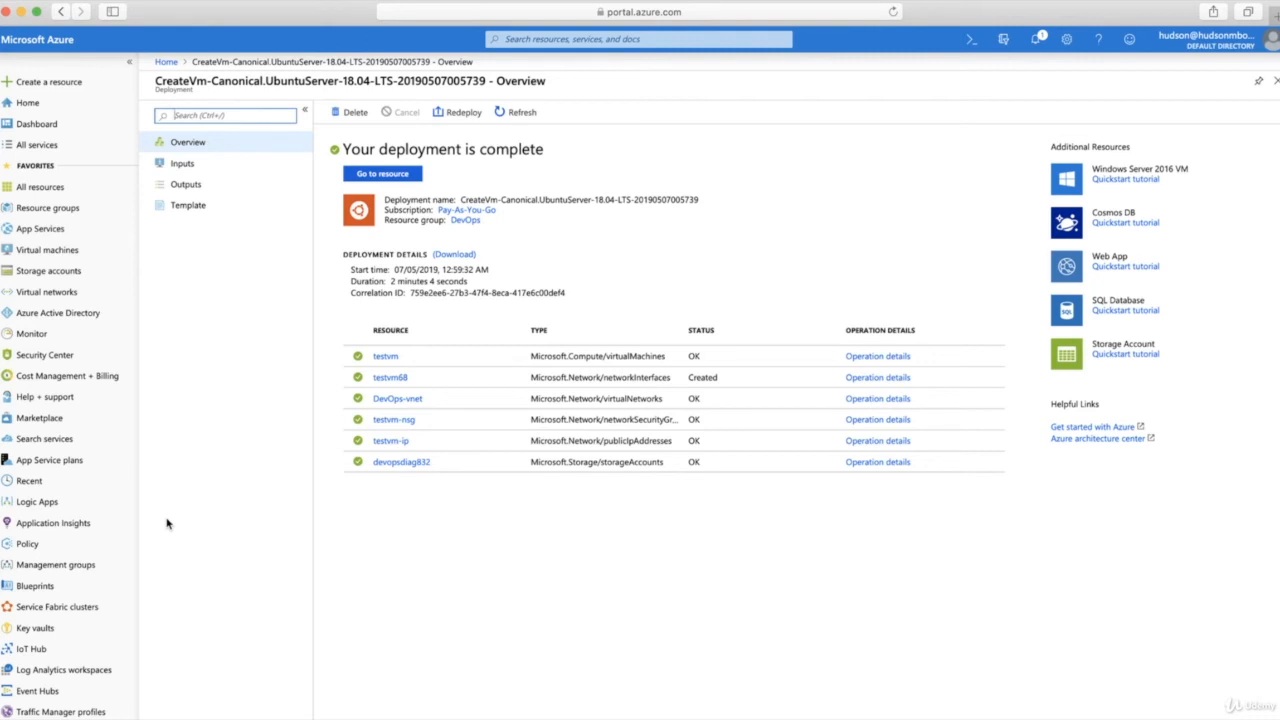
# Examine the policy compliance results and the Geo-Restricted Location Initiative's details for the Allowed locations for resource groups policy.
pyautogui.click(30, 547)
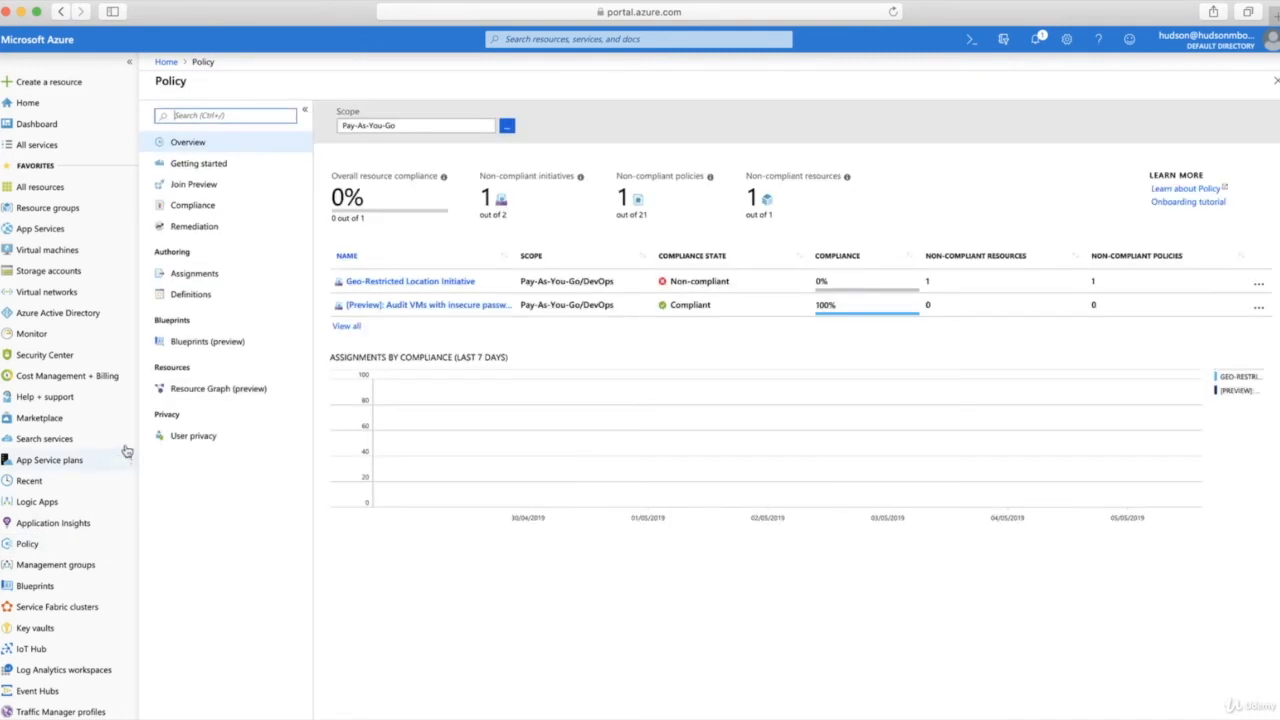
pyautogui.click(192, 203)
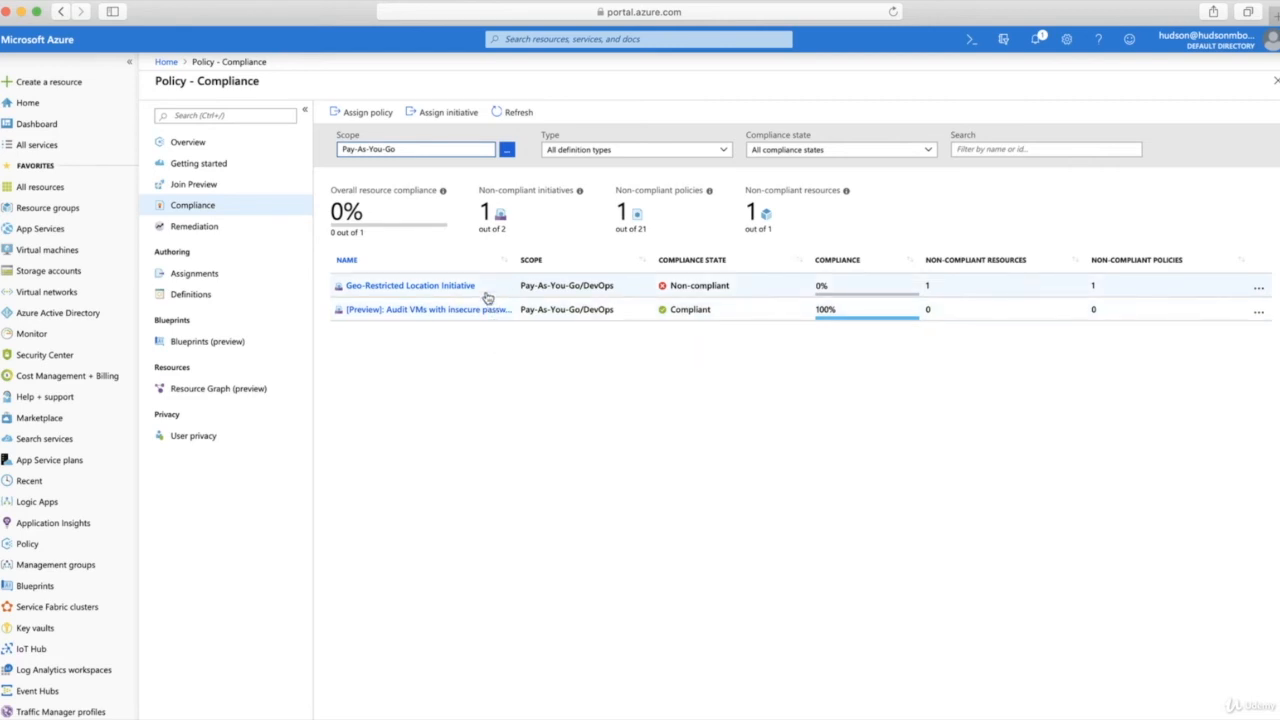
pyautogui.click(487, 297)
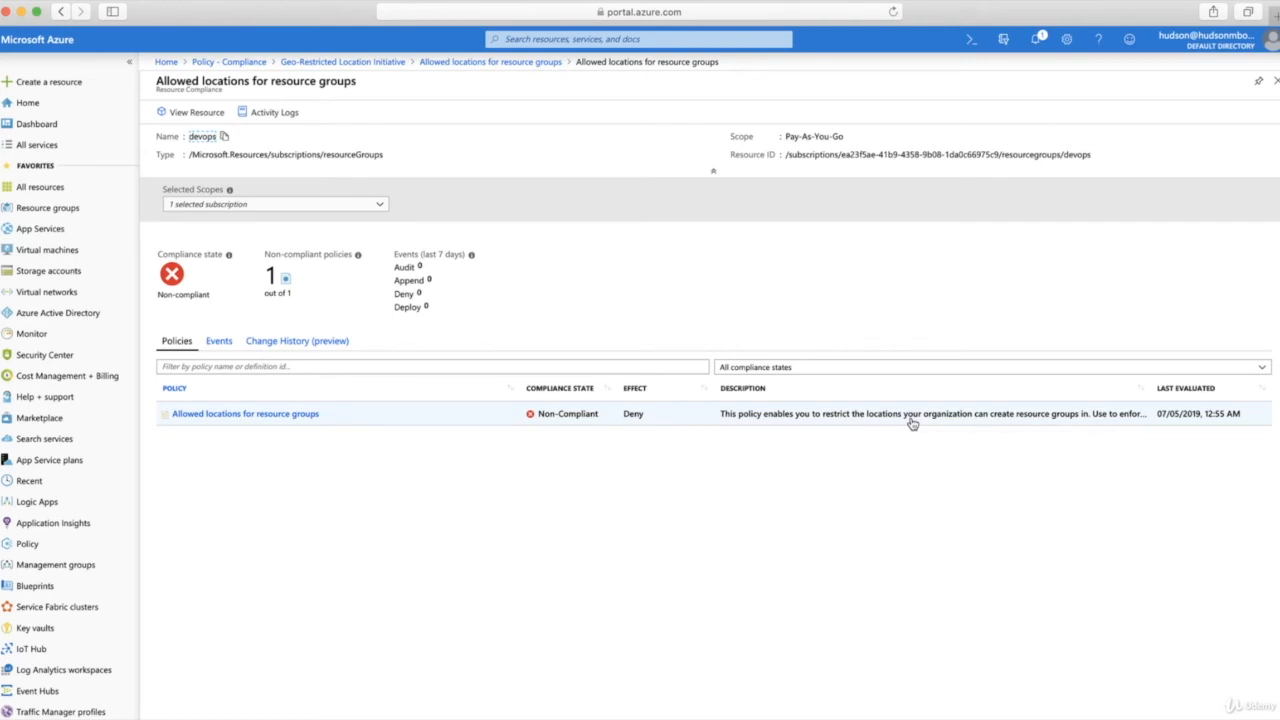
# Check the DevOps resource group's location and its available actions, and return to the Policy overview.
pyautogui.click(75, 214)
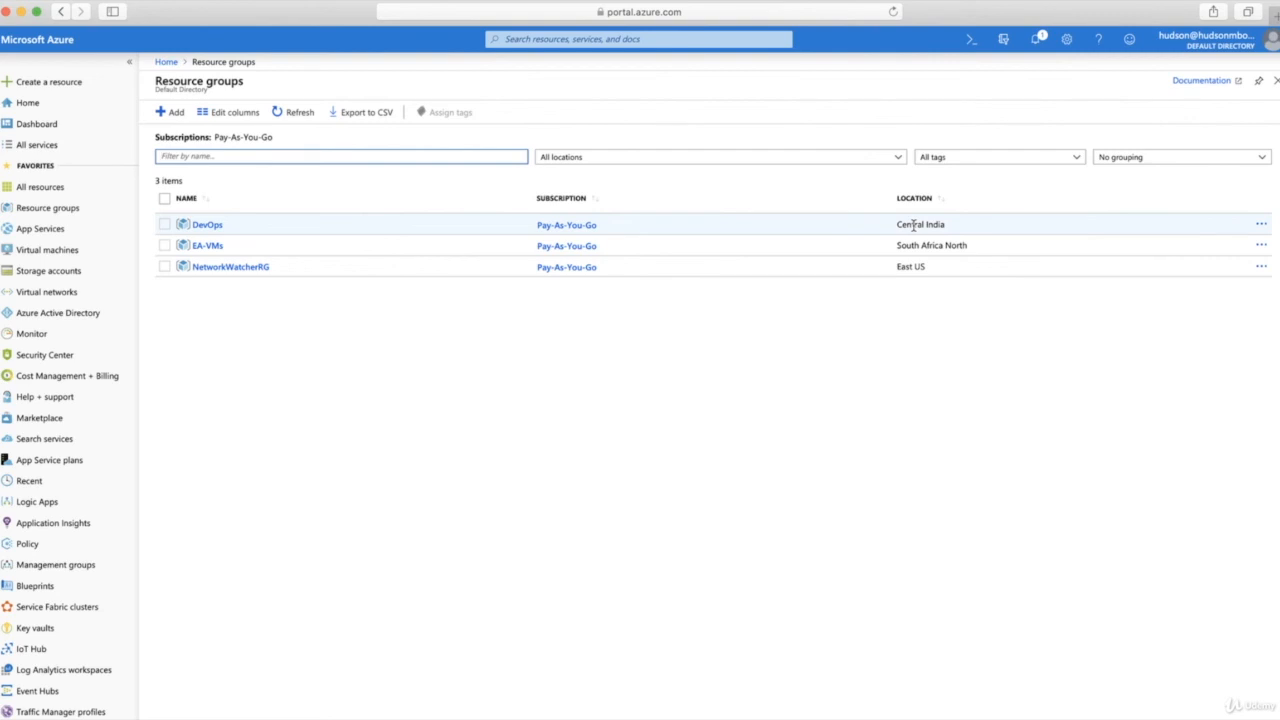
pyautogui.click(1261, 224)
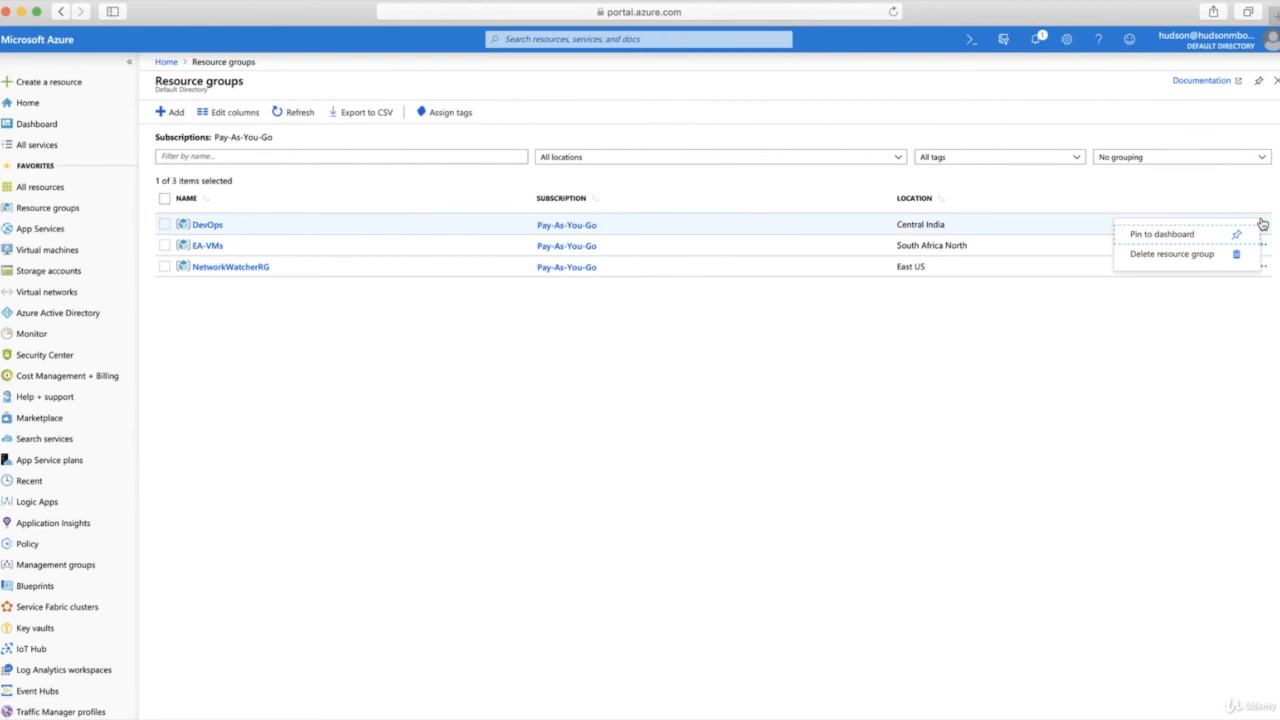
pyautogui.click(40, 543)
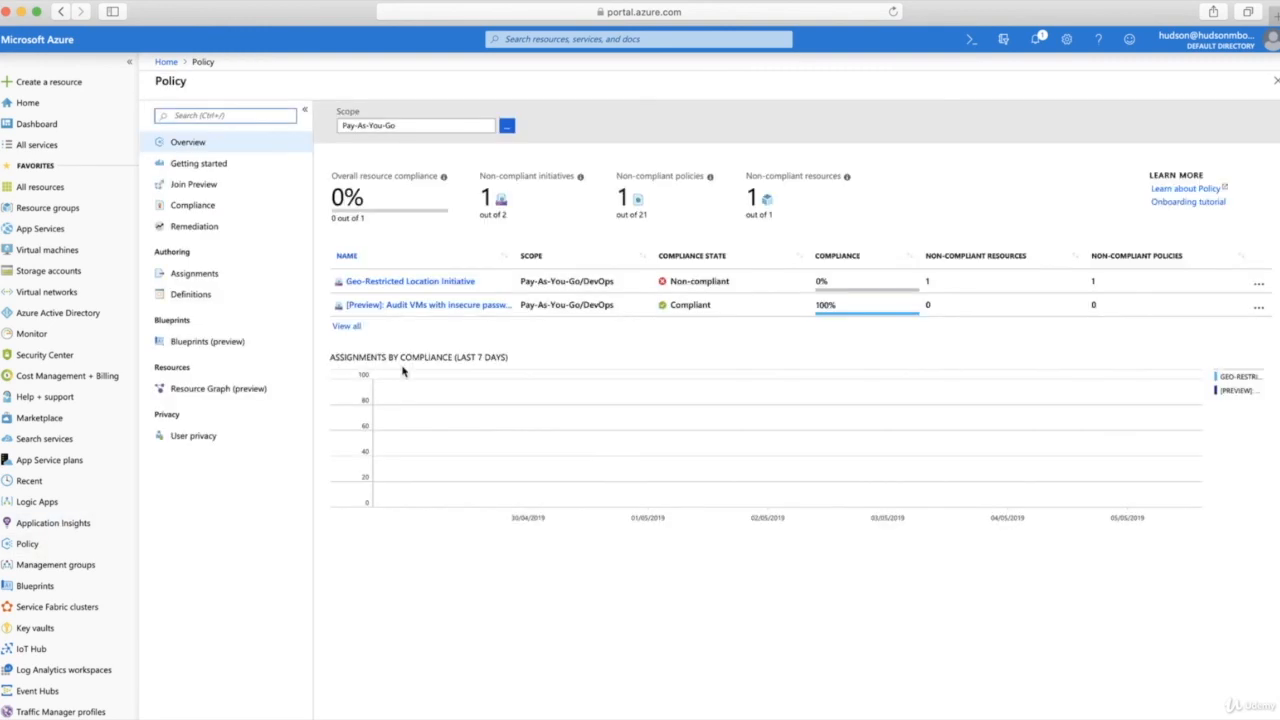